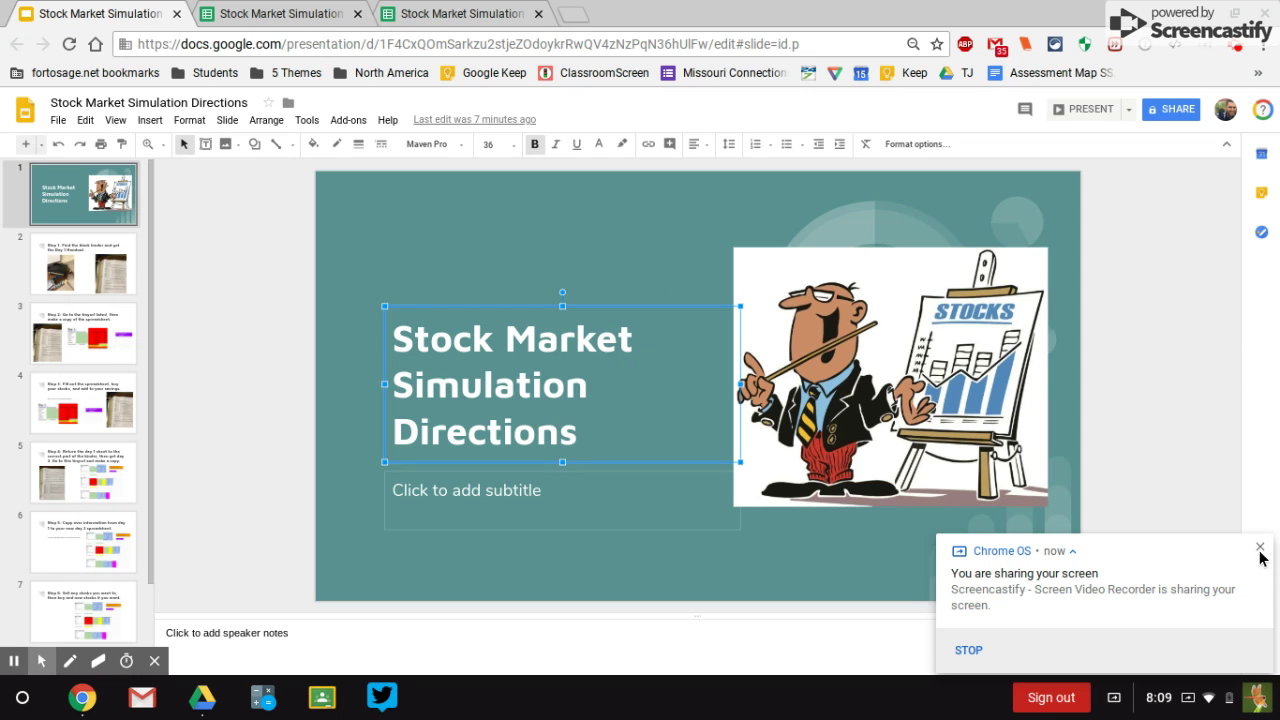
Step: Present the simulation directions slides from the title slide through Step 3, and leave the slideshow
{"action": "left_click", "coordinate": [1260, 549]}
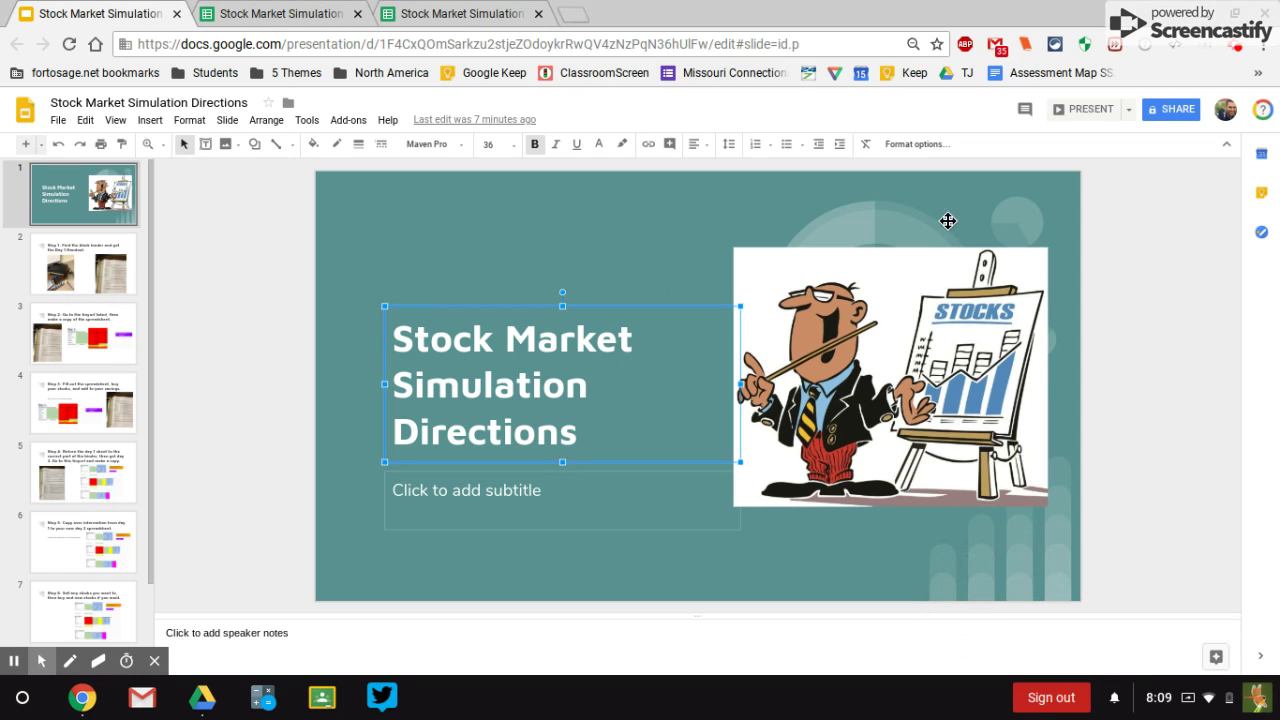
{"action": "left_click", "coordinate": [1070, 112]}
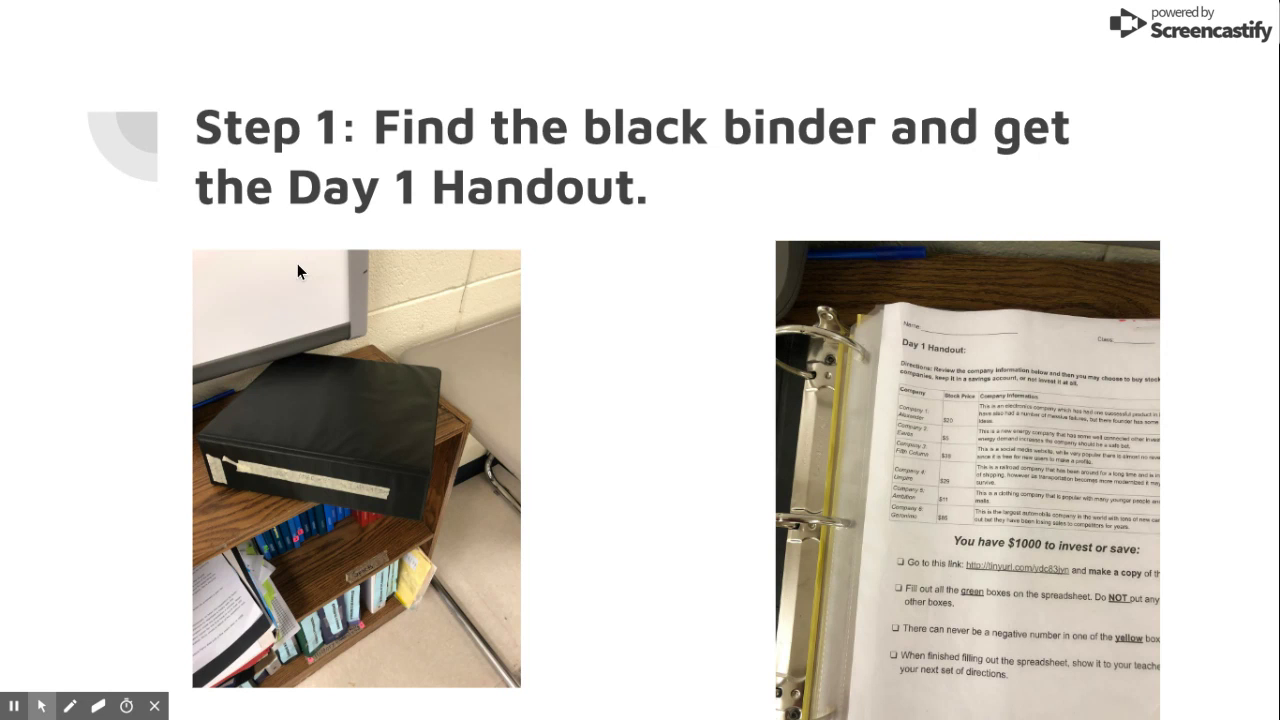
{"action": "key", "text": "Right"}
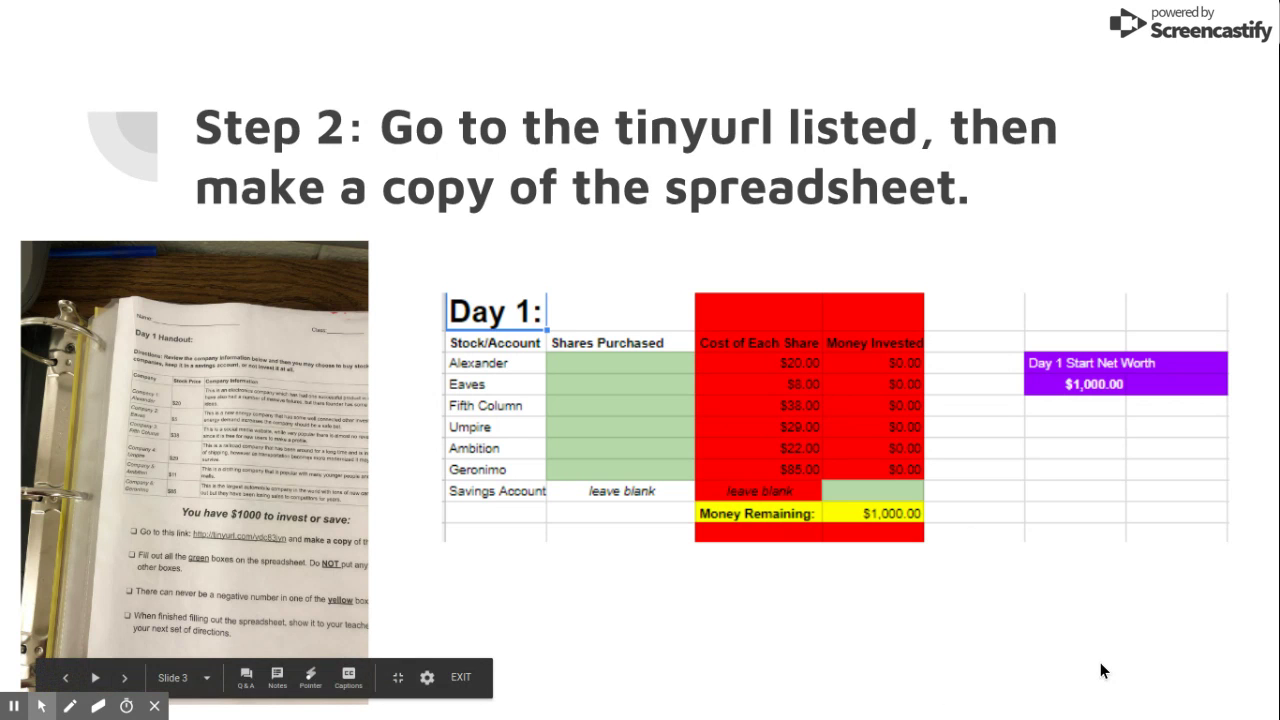
{"action": "key", "text": "Right"}
{"action": "key", "text": "Escape"}
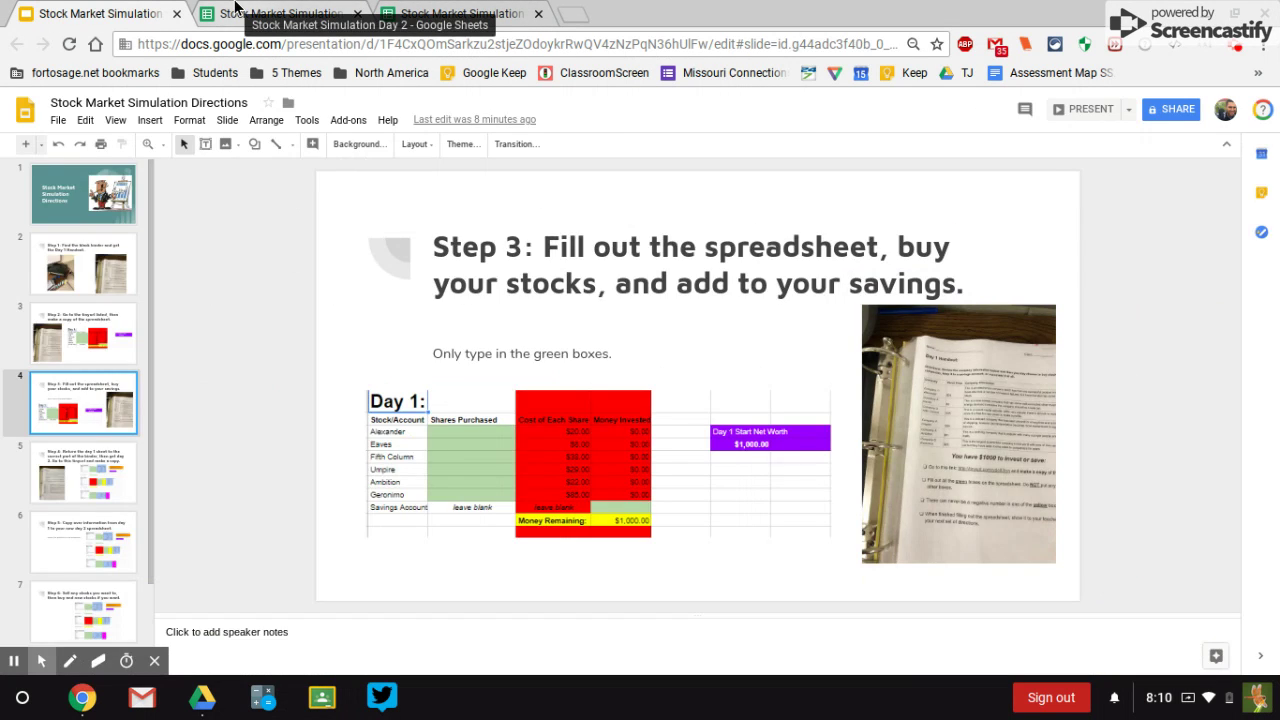
Step: Place the Day 1 spreadsheet ahead of the Day 2 one and make a copy of it, leaving the copy open
{"action": "left_click", "coordinate": [262, 13]}
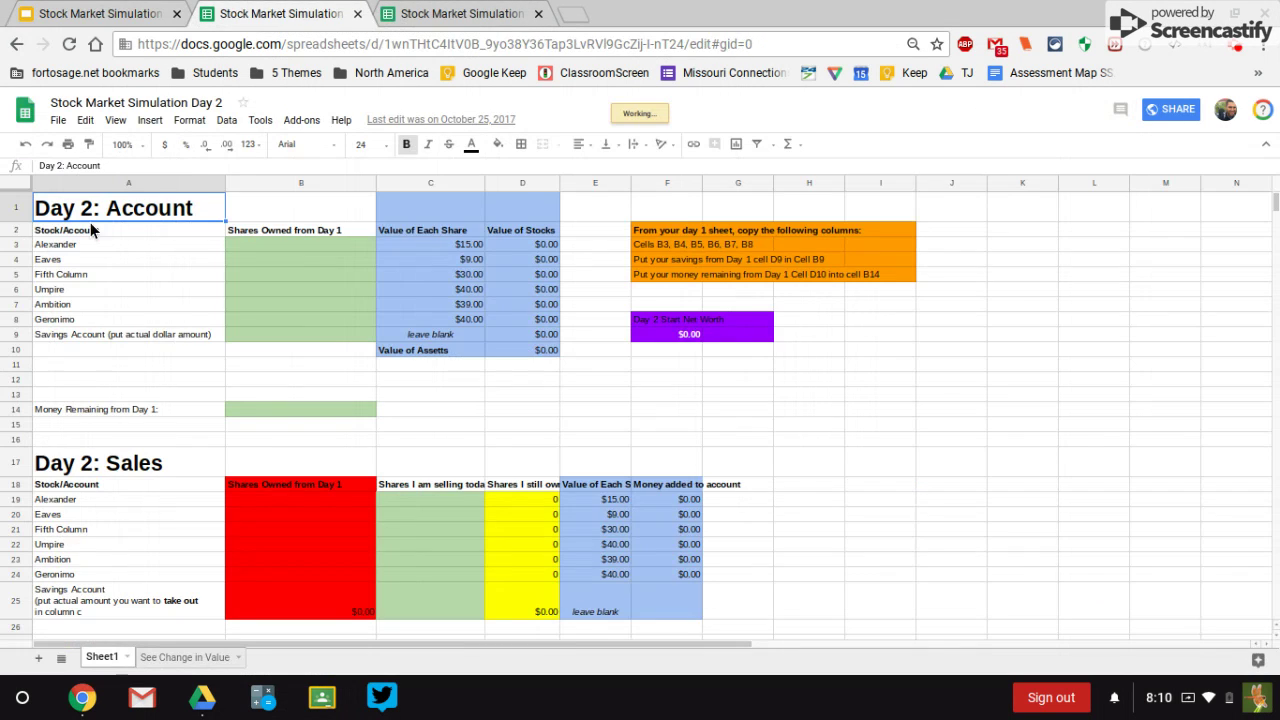
{"action": "left_click_drag", "start_coordinate": [434, 9], "coordinate": [268, 8]}
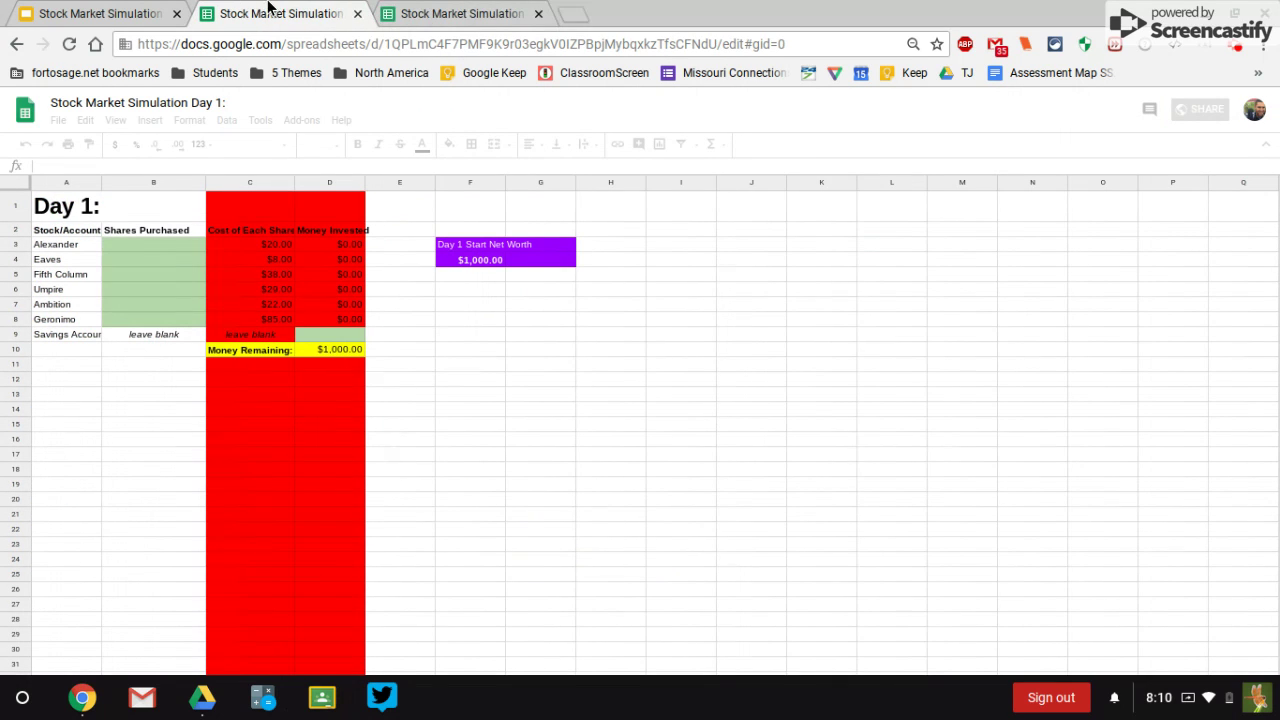
{"action": "left_click", "coordinate": [55, 119]}
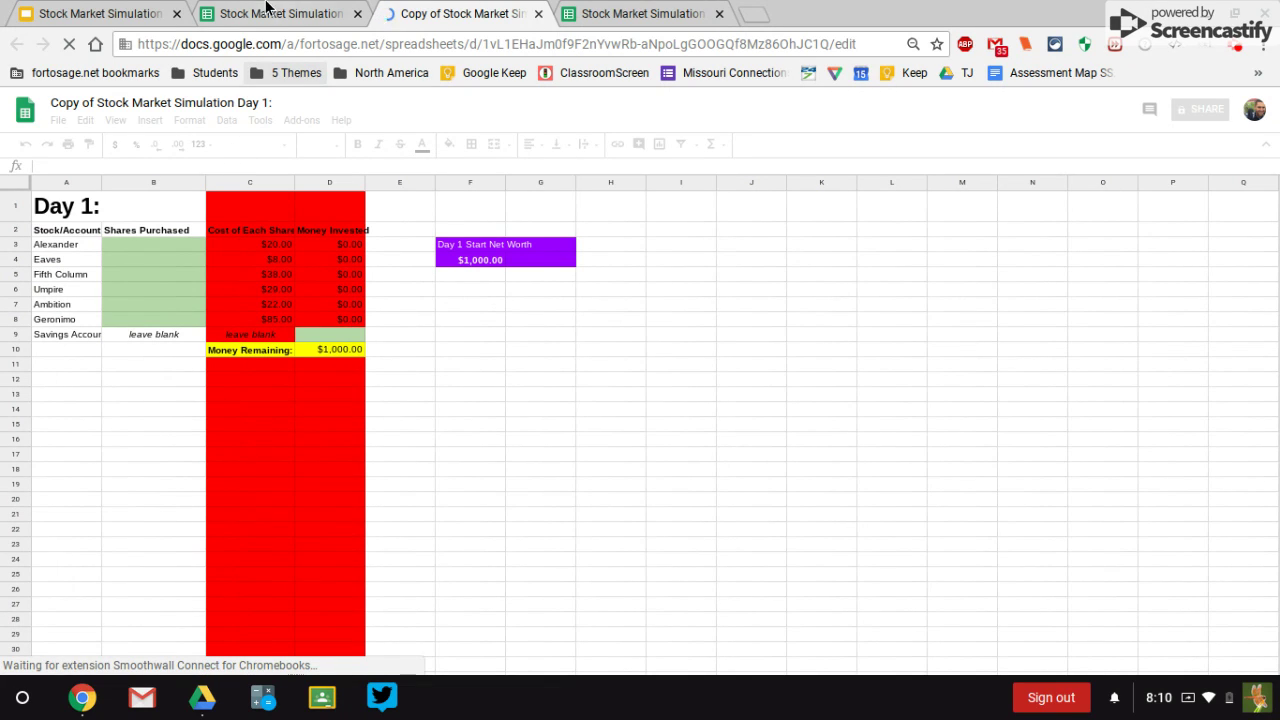
{"action": "left_click", "coordinate": [55, 10]}
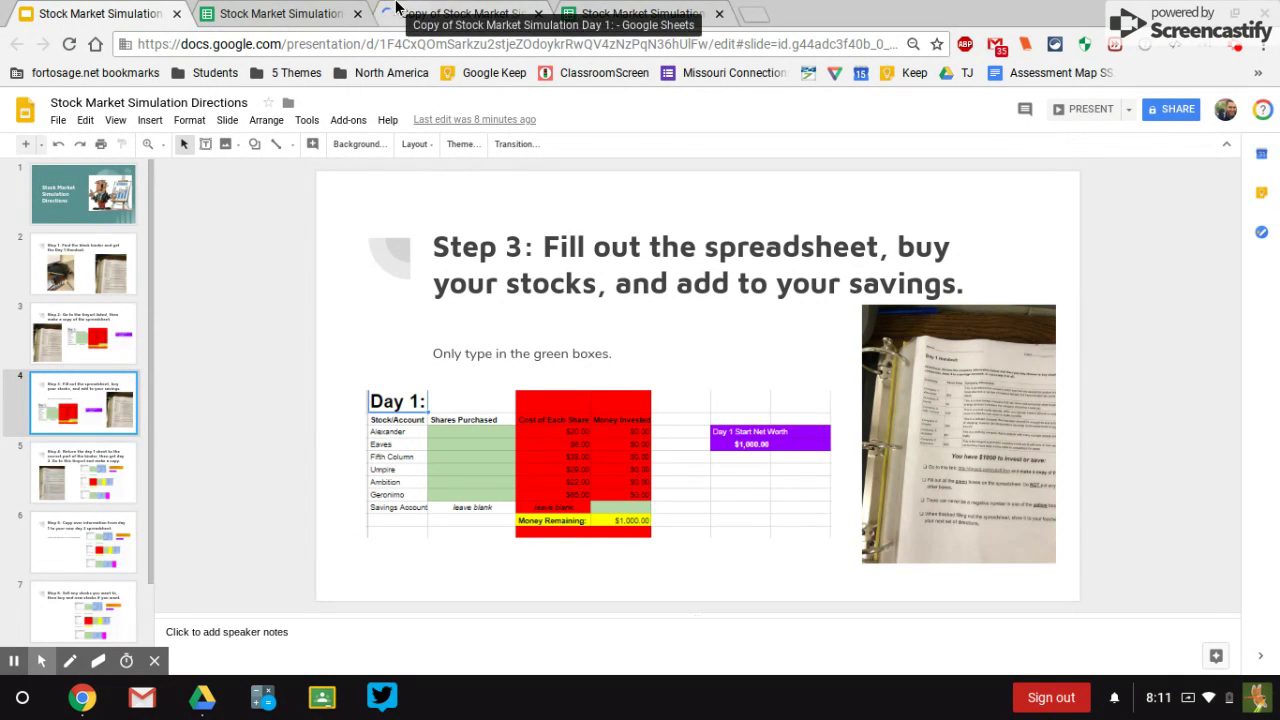
{"action": "left_click", "coordinate": [398, 9]}
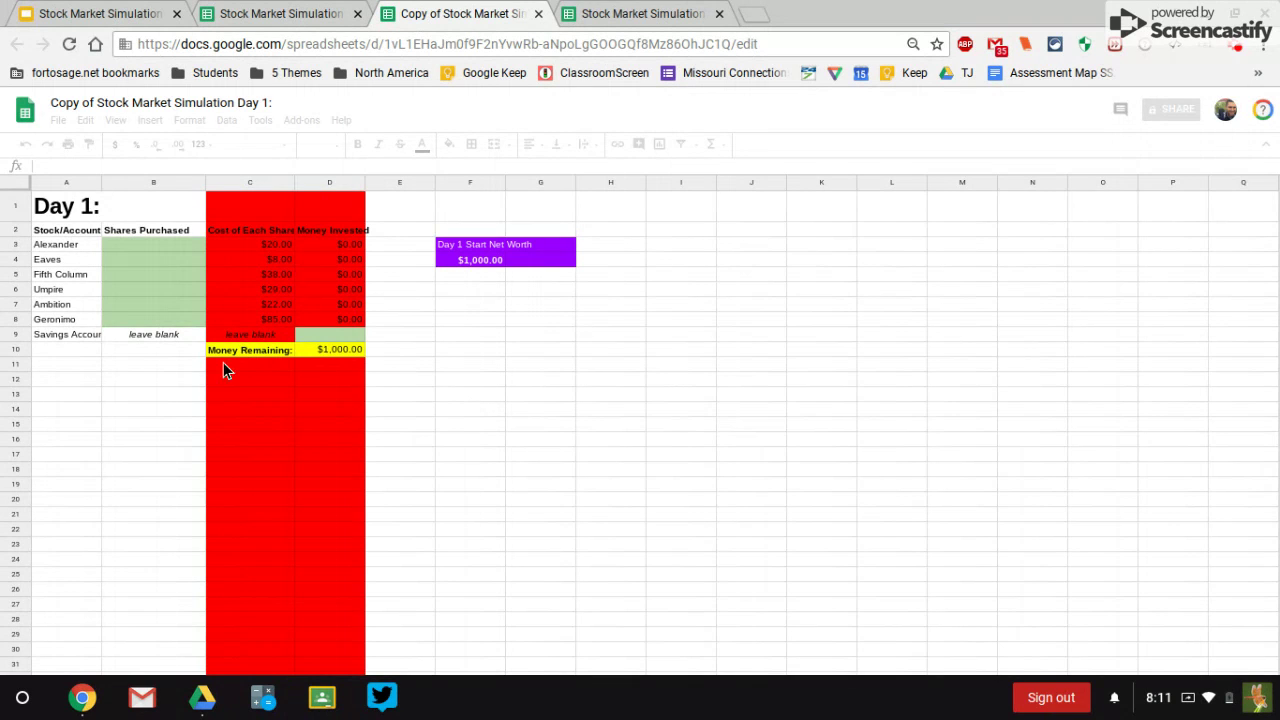
Step: Enter 1 share purchased for each of the six stocks, Alexander through Geronimo, in cells B3 to B8 of the Day 1 copy
{"action": "left_click", "coordinate": [135, 246]}
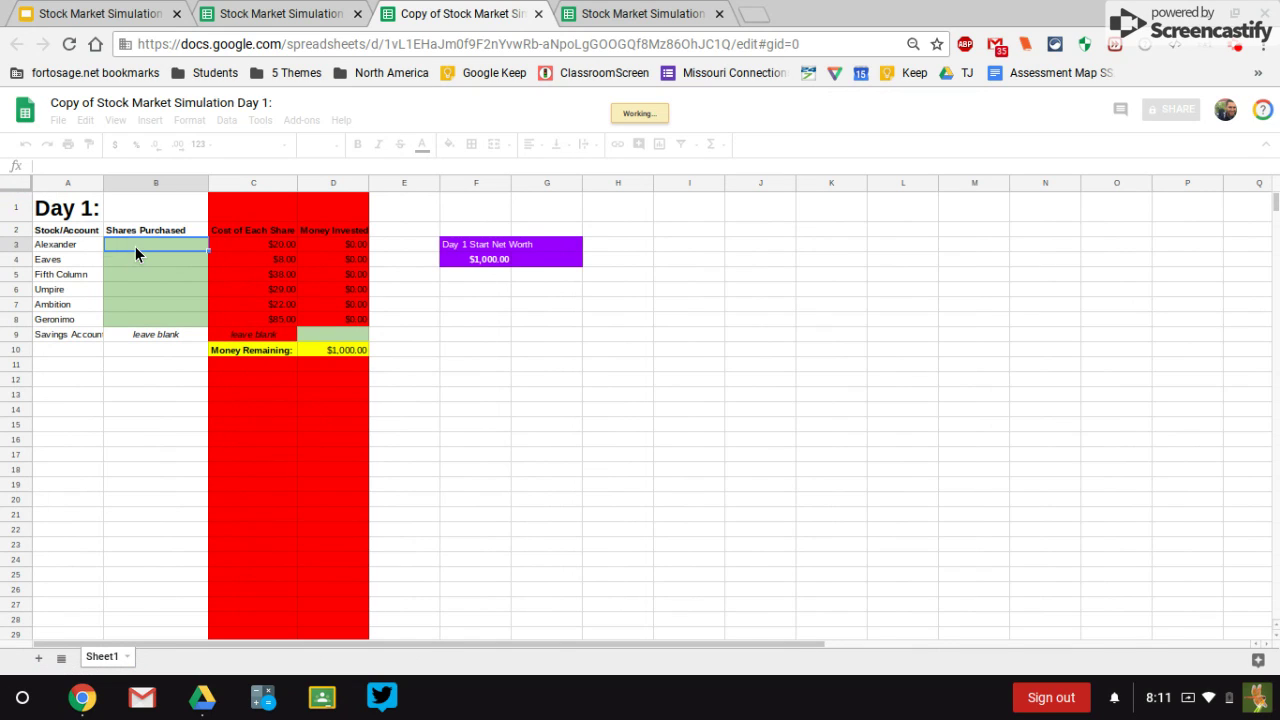
{"action": "type", "text": "1"}
{"action": "key", "text": "Return"}
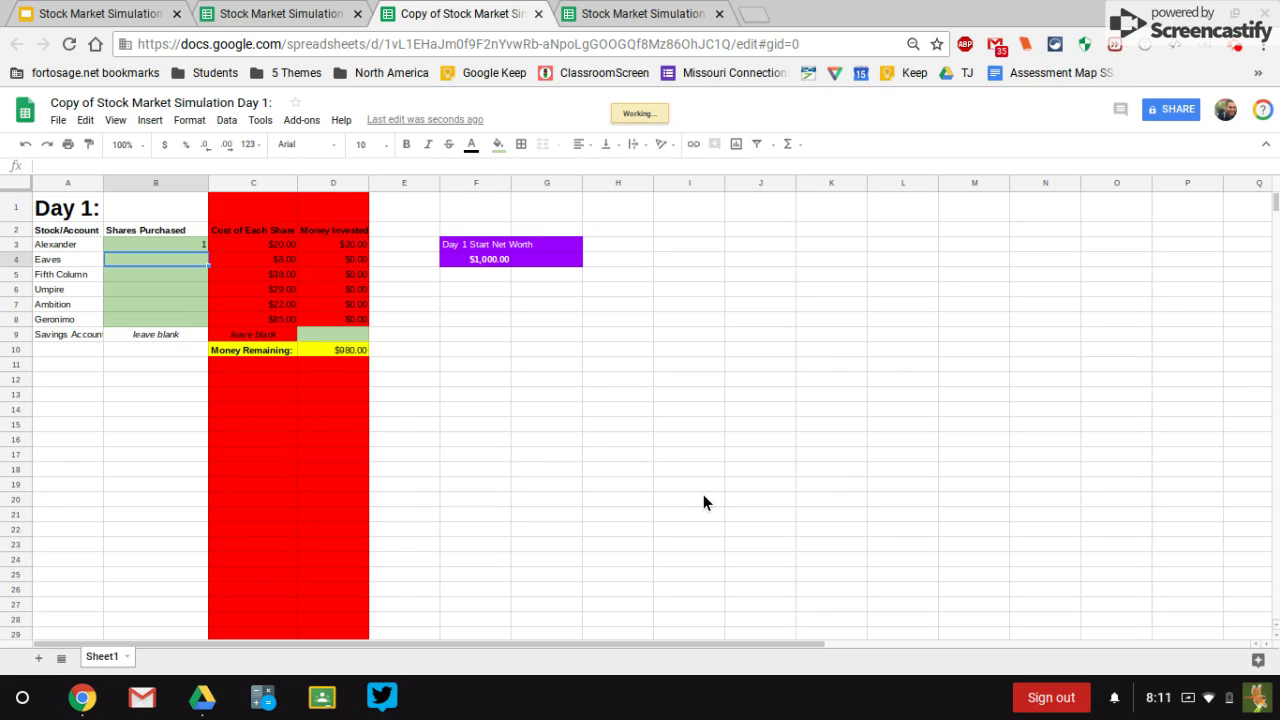
{"action": "type", "text": "1"}
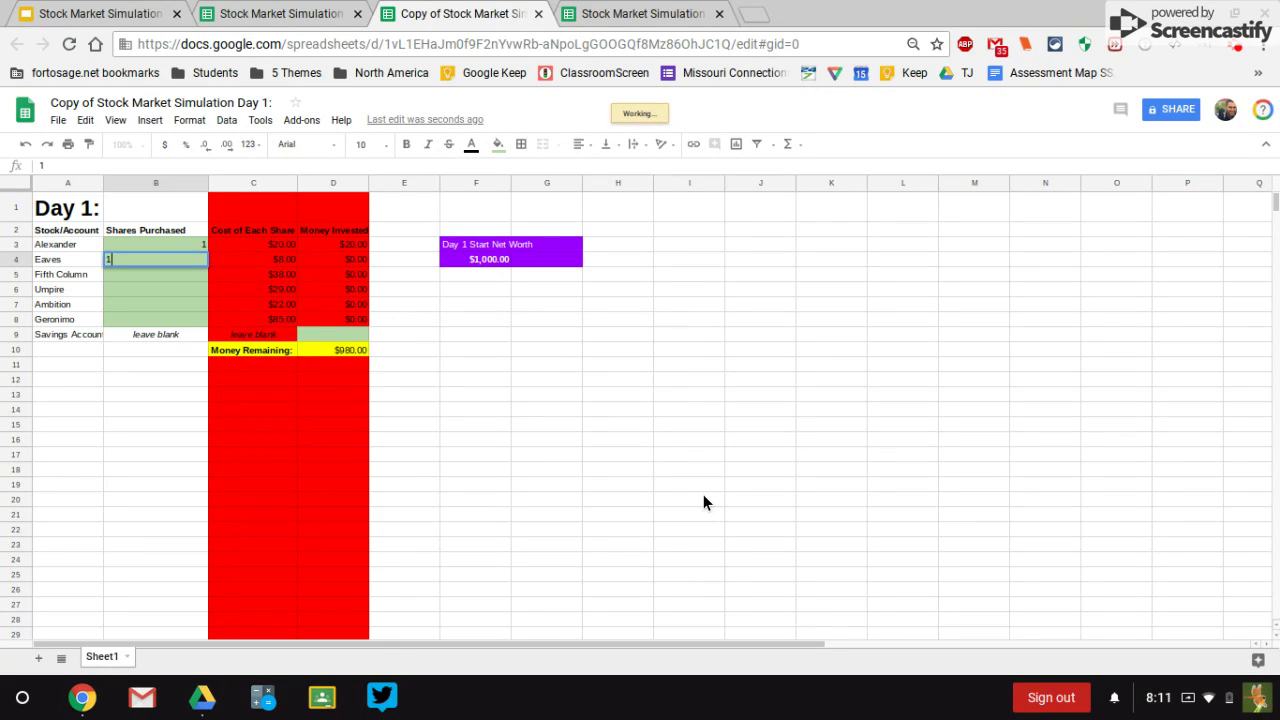
{"action": "key", "text": "Return"}
{"action": "type", "text": "1"}
{"action": "key", "text": "Return"}
{"action": "type", "text": "1"}
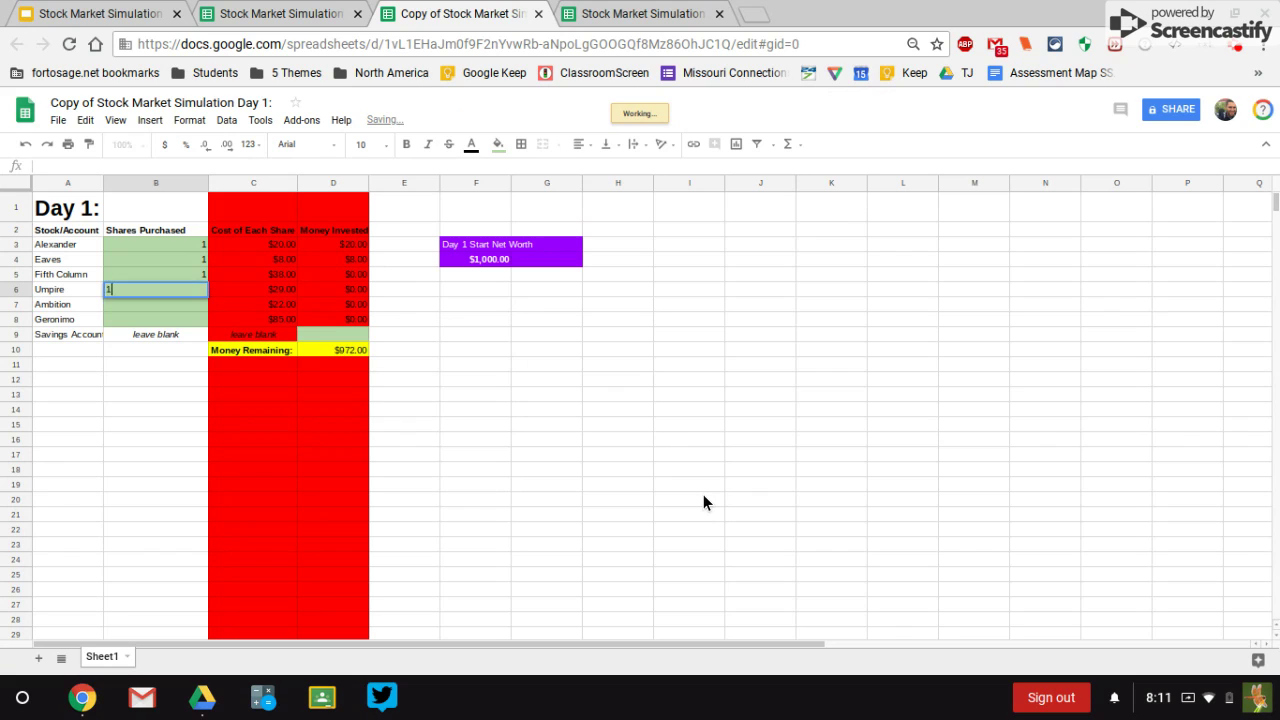
{"action": "key", "text": "Return"}
{"action": "type", "text": "1"}
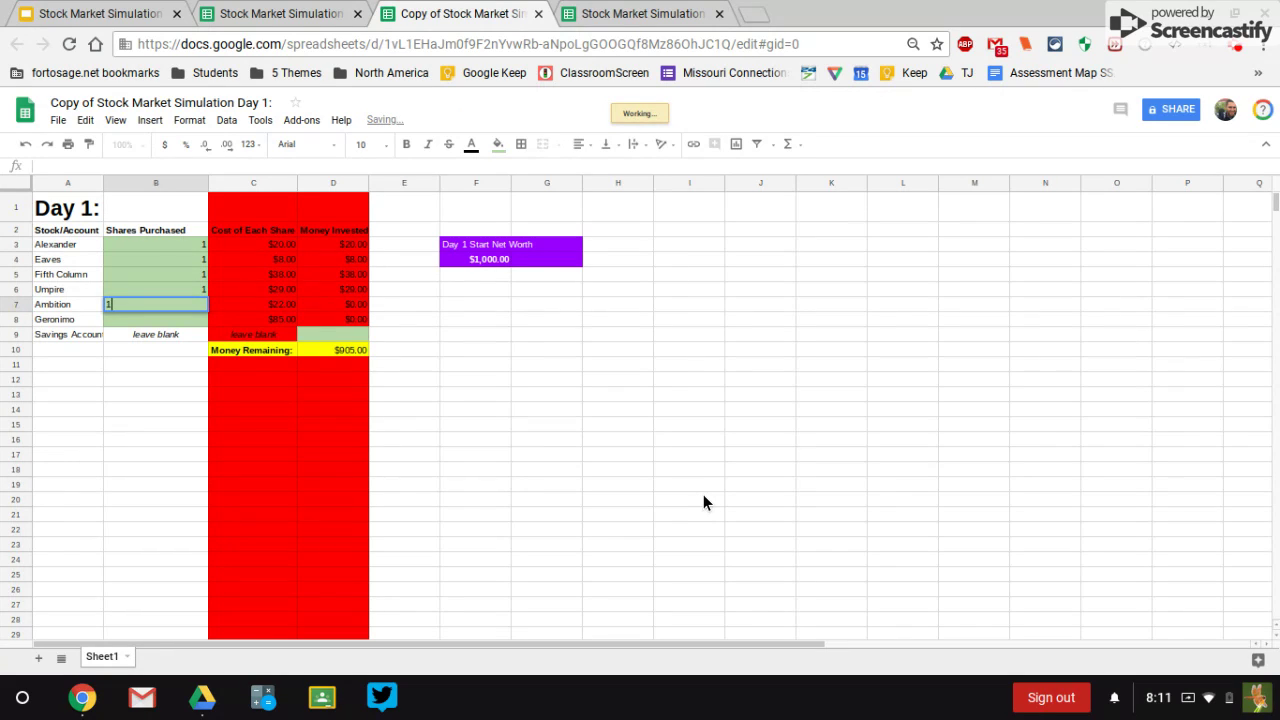
{"action": "key", "text": "Return"}
{"action": "type", "text": "1"}
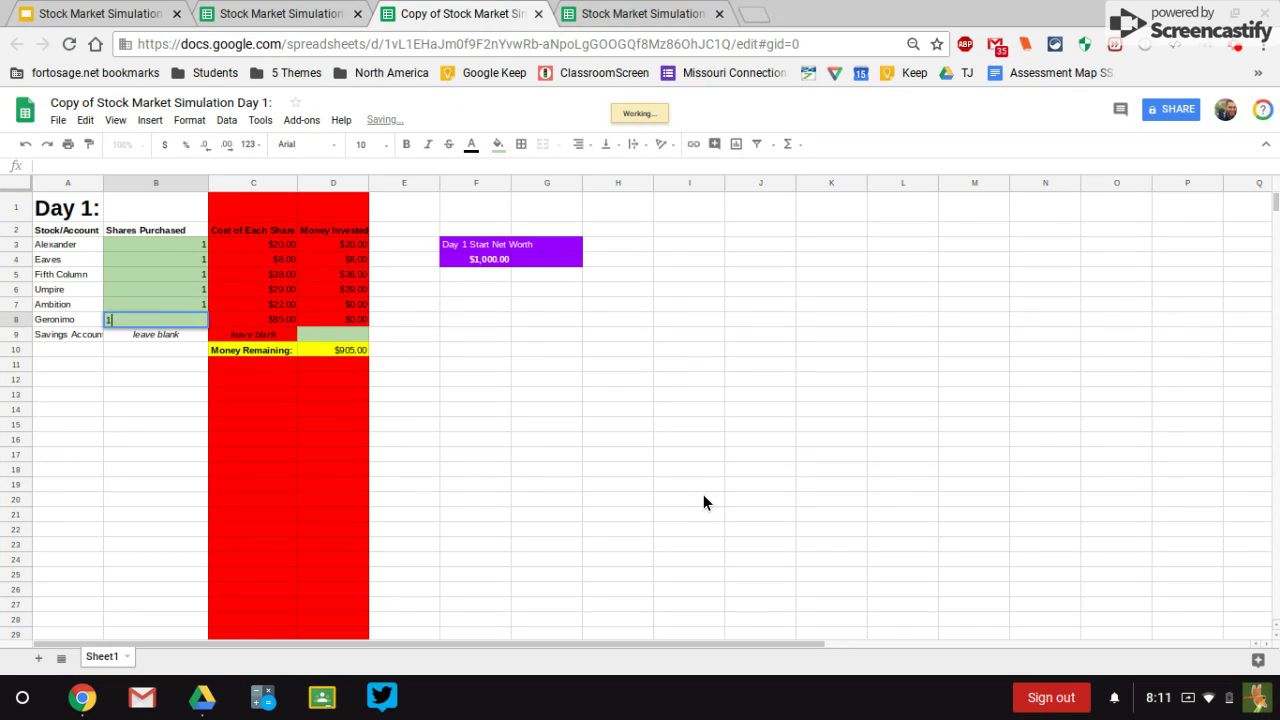
{"action": "key", "text": "Return"}
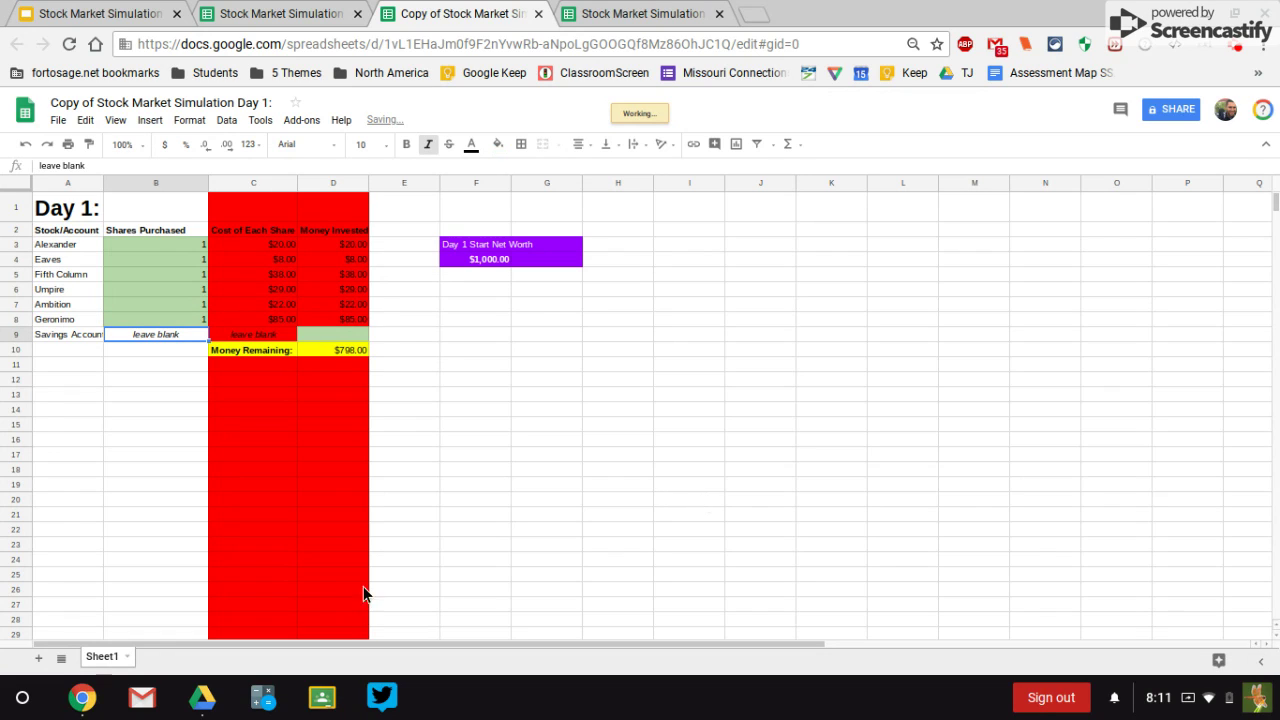
Step: Put 100 into the Savings Account in cell D9 of the Day 1 copy
{"action": "left_click", "coordinate": [335, 337]}
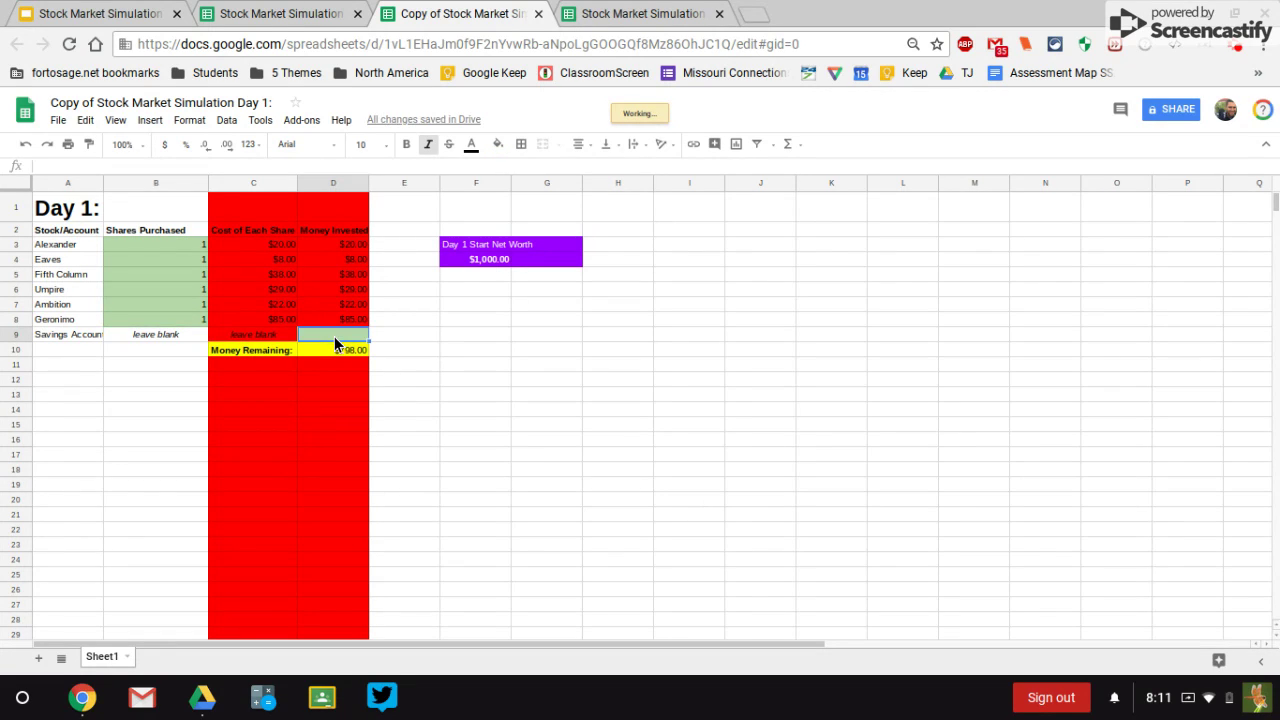
{"action": "type", "text": "100"}
{"action": "key", "text": "Return"}
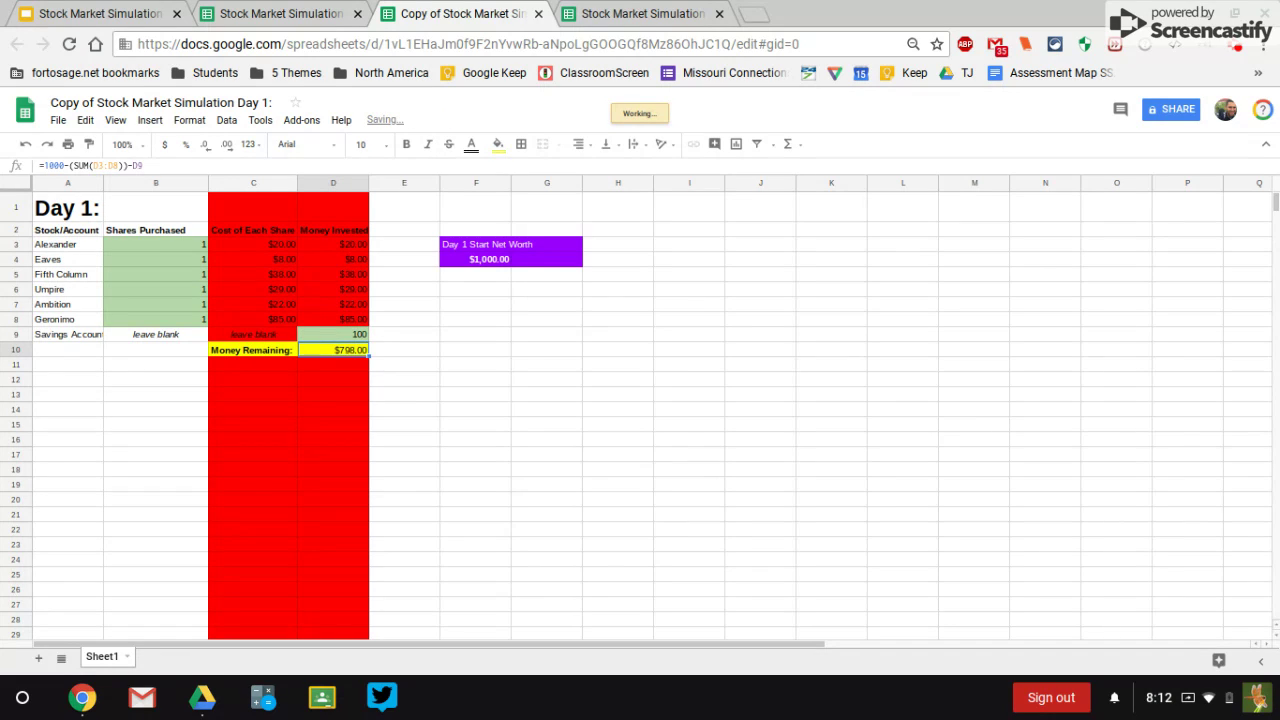
{"action": "left_click", "coordinate": [725, 505]}
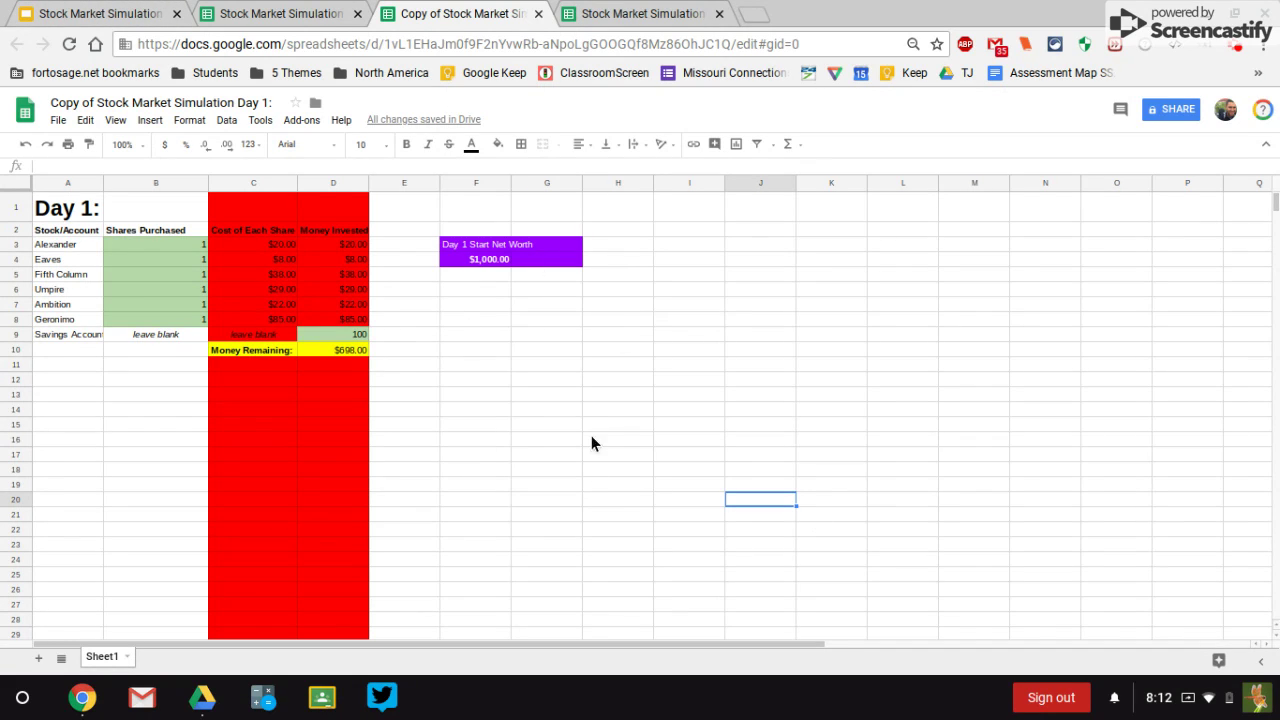
Step: Check the Step 4 slide in the directions presentation and make a copy of the Stock Market Simulation Day 2 spreadsheet
{"action": "left_click", "coordinate": [90, 13]}
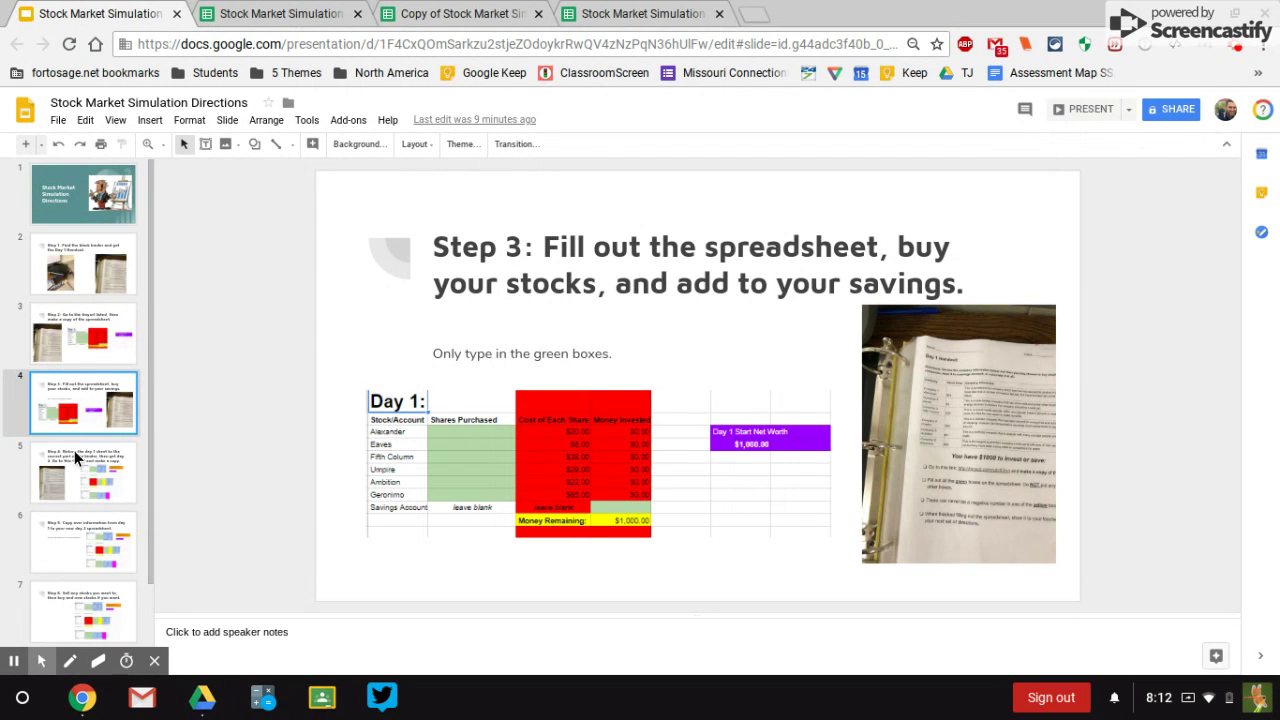
{"action": "left_click", "coordinate": [105, 434]}
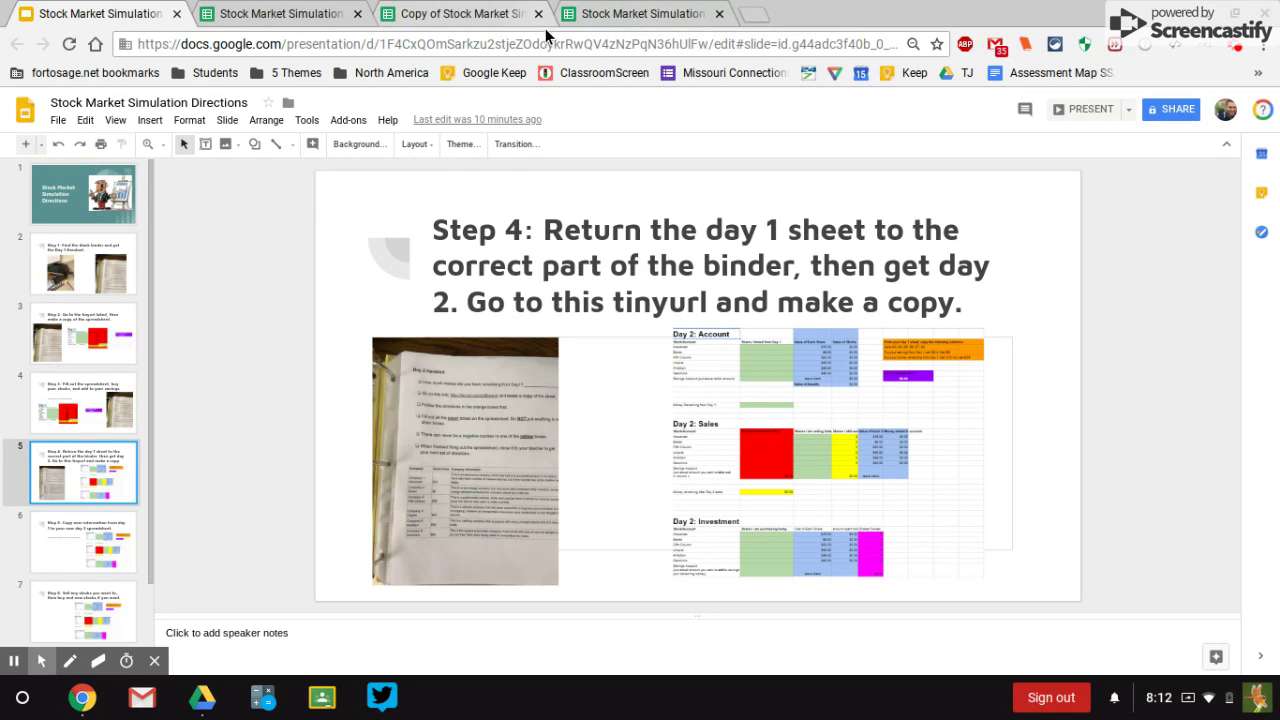
{"action": "left_click", "coordinate": [630, 14]}
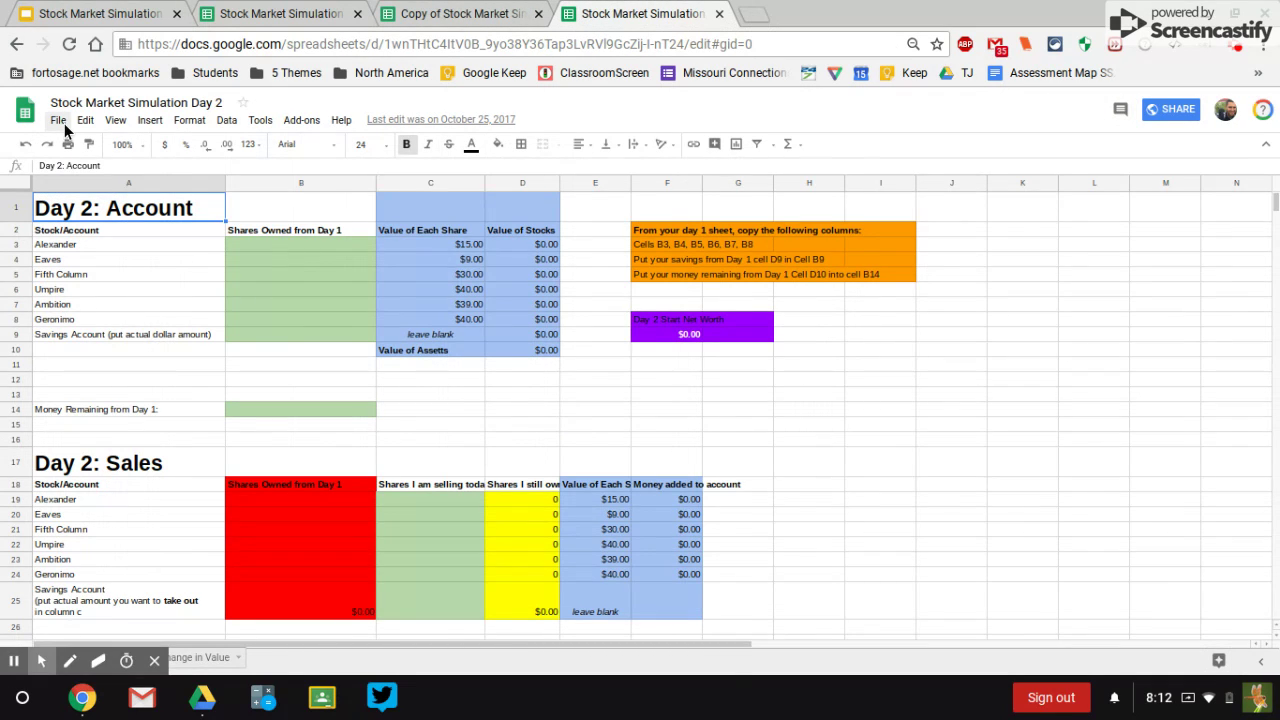
{"action": "left_click", "coordinate": [64, 123]}
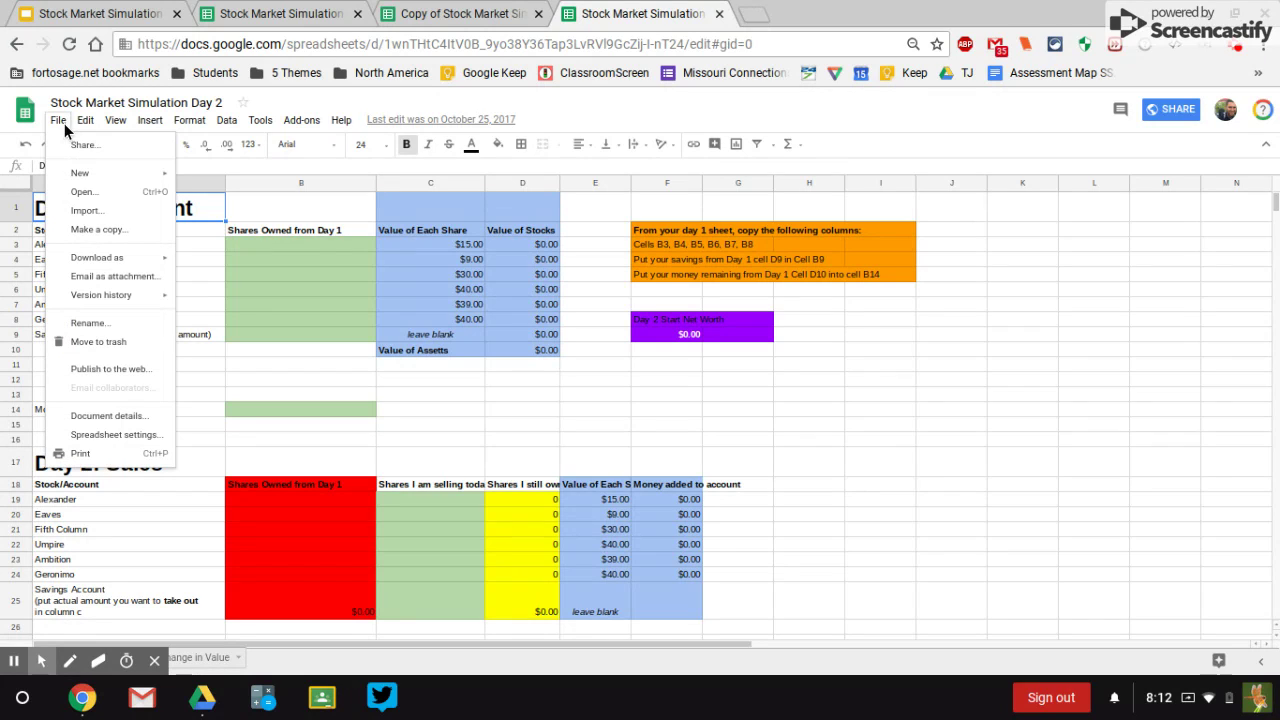
{"action": "left_click", "coordinate": [123, 232]}
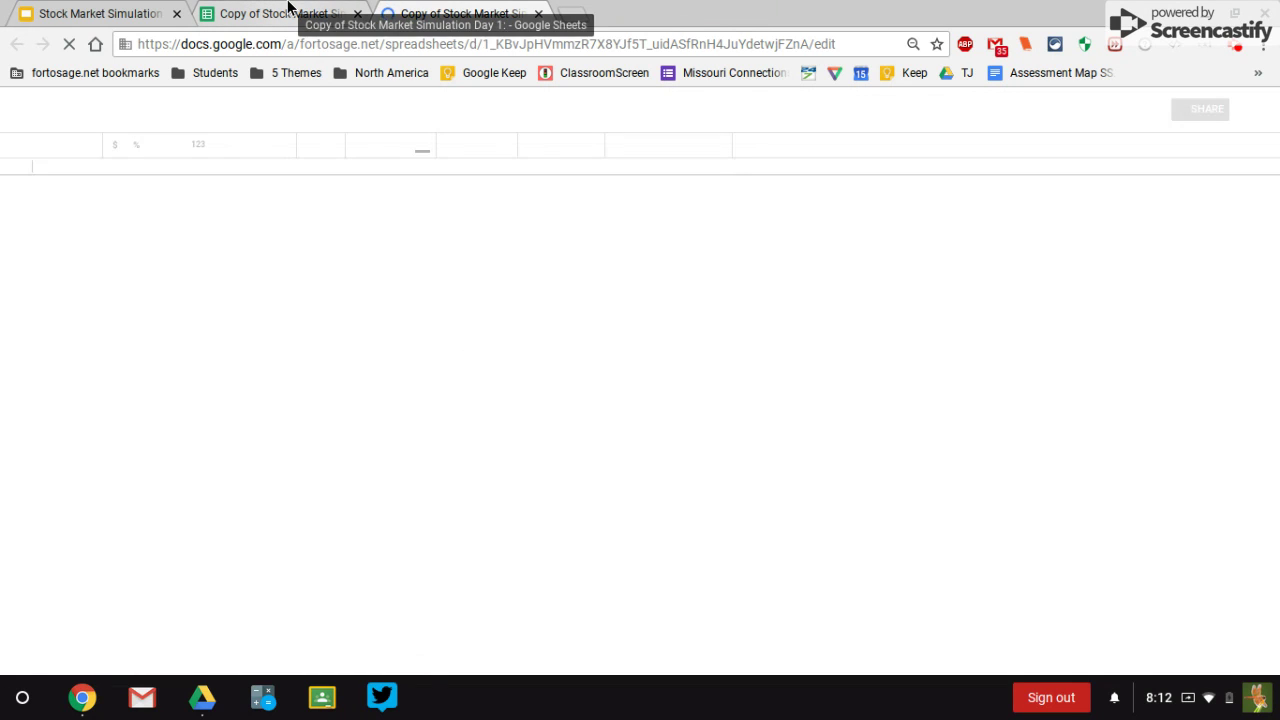
Step: Review the Step 5 slide in the directions presentation and return to the Day 2 copy
{"action": "left_click", "coordinate": [100, 13]}
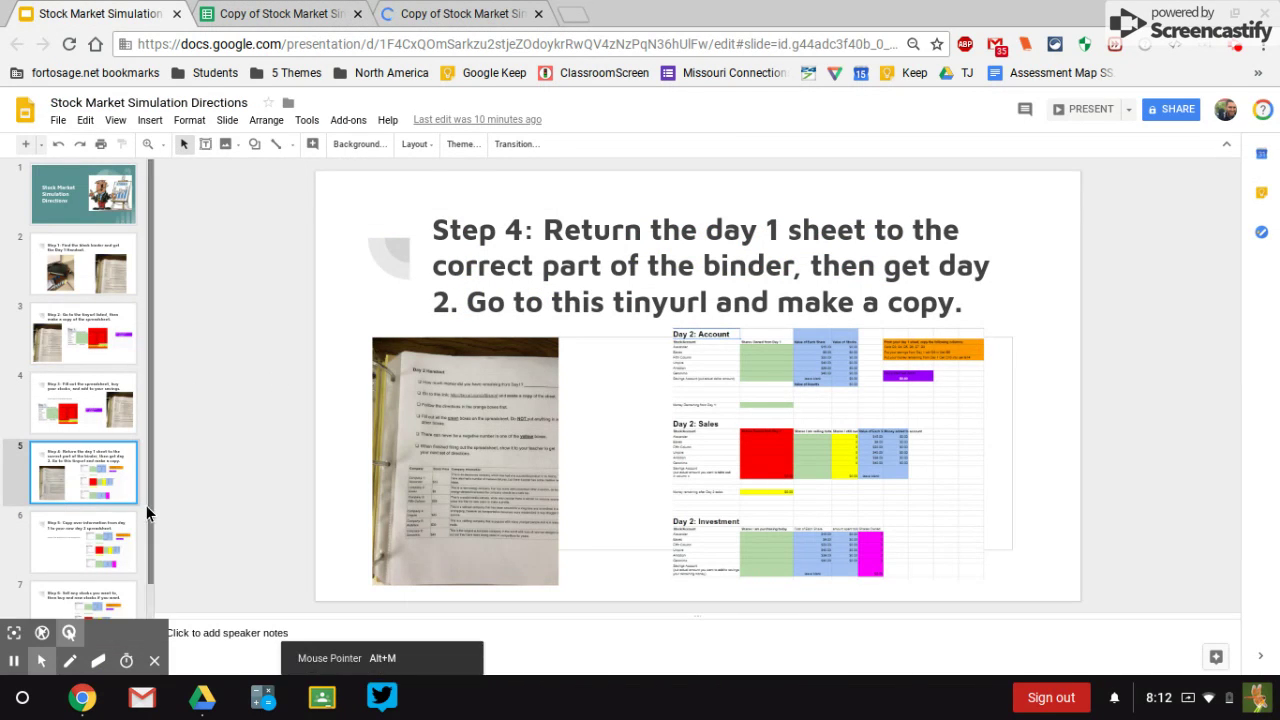
{"action": "left_click", "coordinate": [47, 544]}
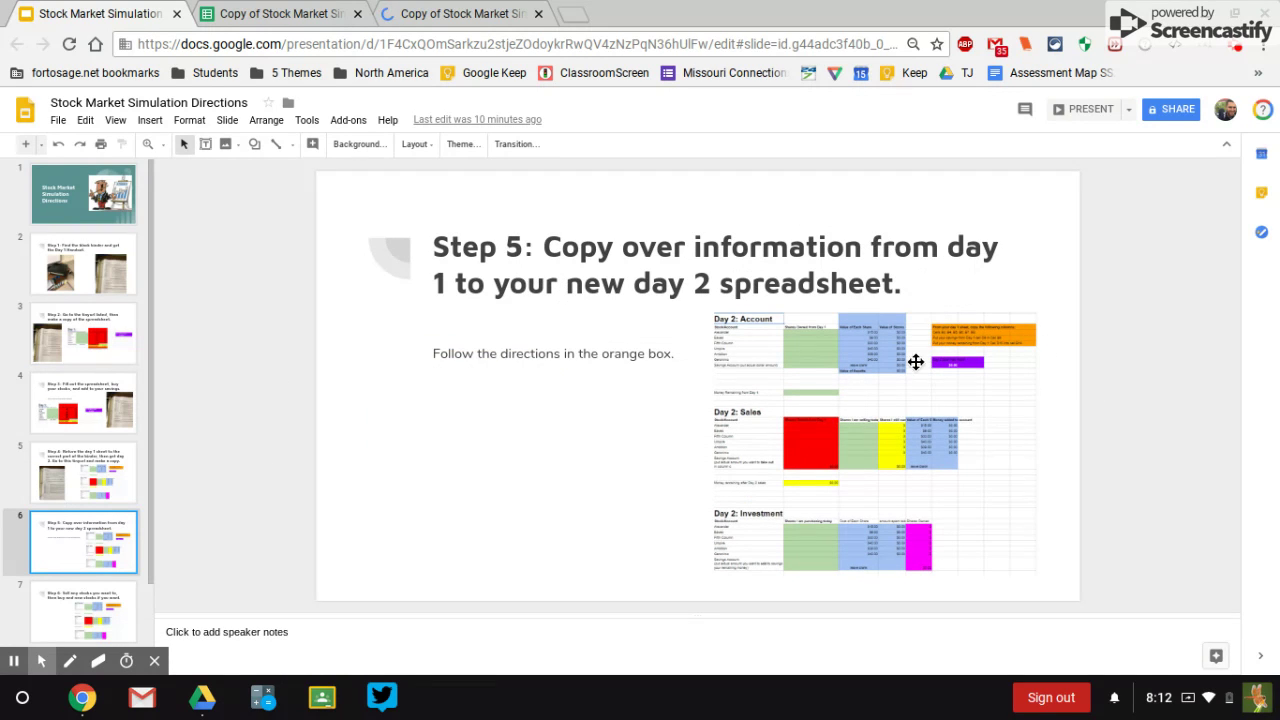
{"action": "left_click", "coordinate": [415, 10]}
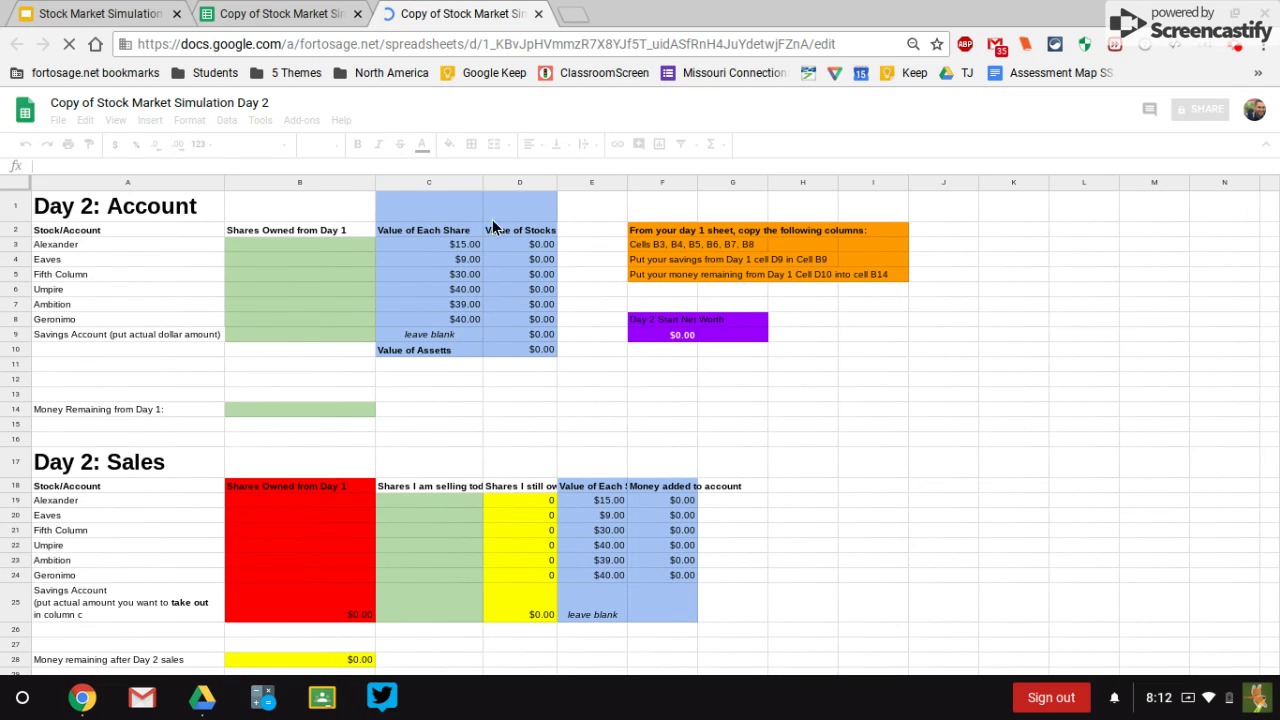
Step: Look up the money remaining in the Day 1 copy and enter 698 in cell B14 of the Day 2 copy
{"action": "left_click", "coordinate": [244, 12]}
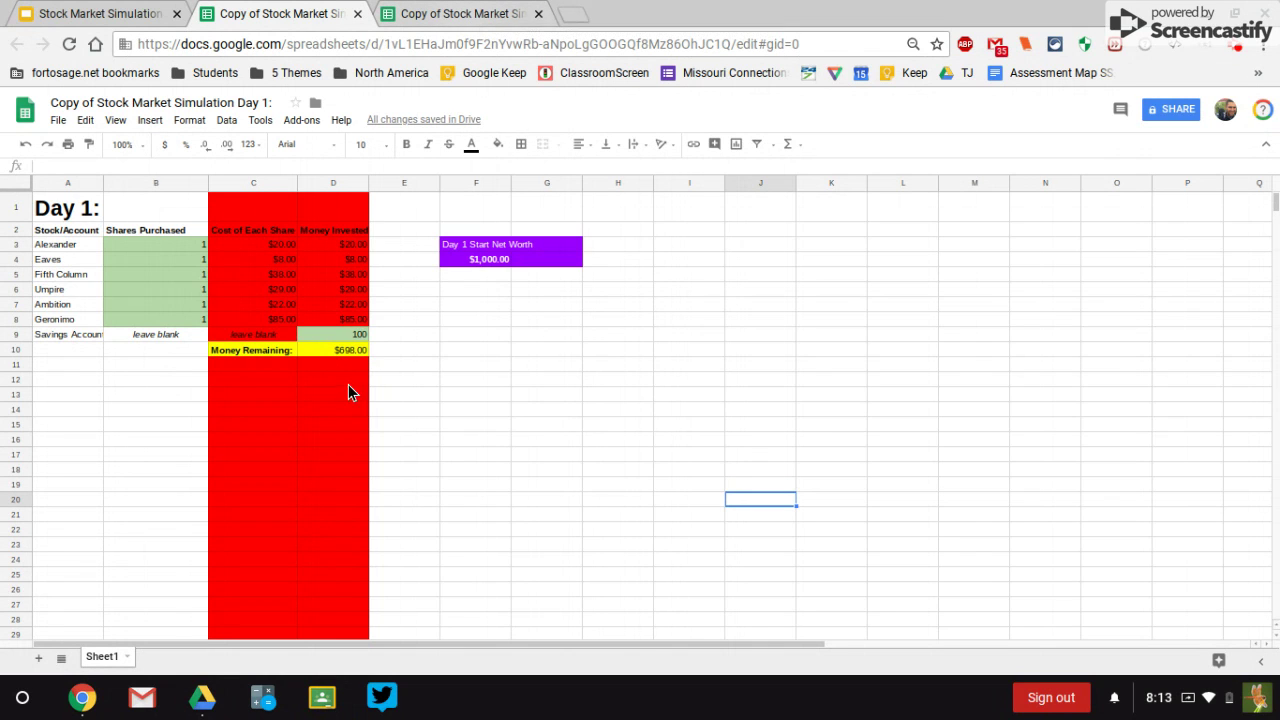
{"action": "left_click", "coordinate": [482, 12]}
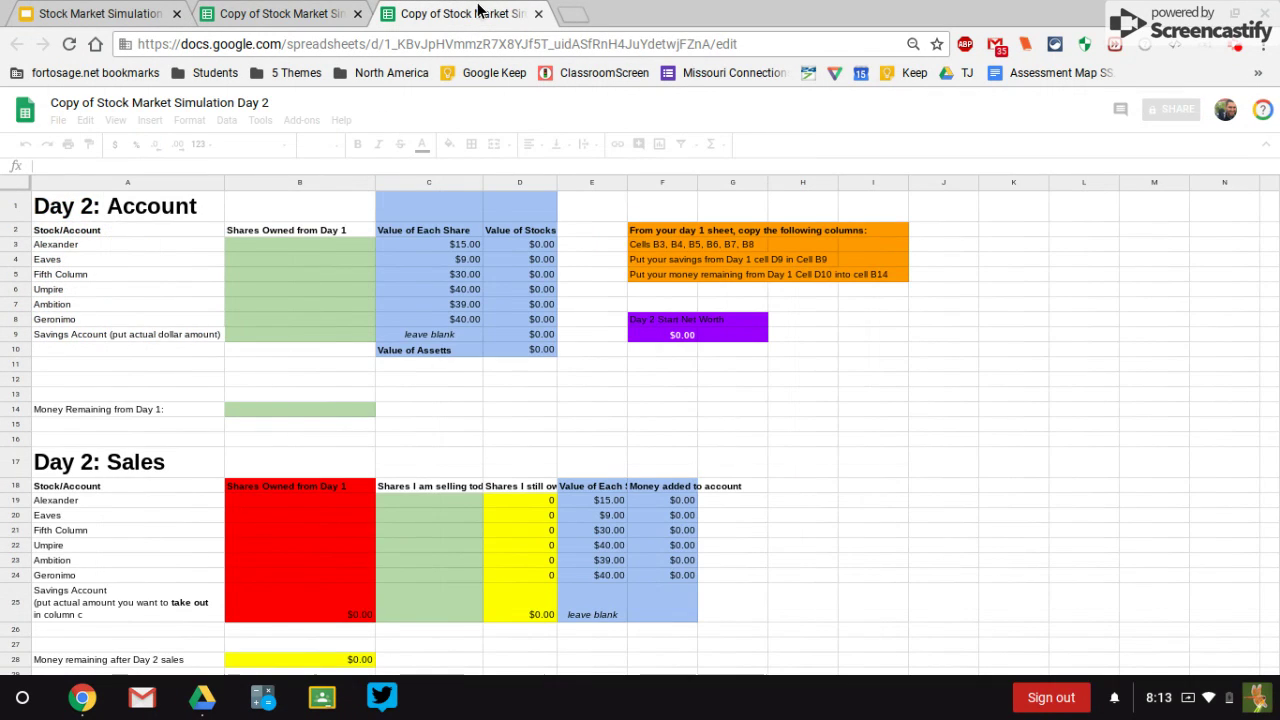
{"action": "left_click", "coordinate": [296, 410]}
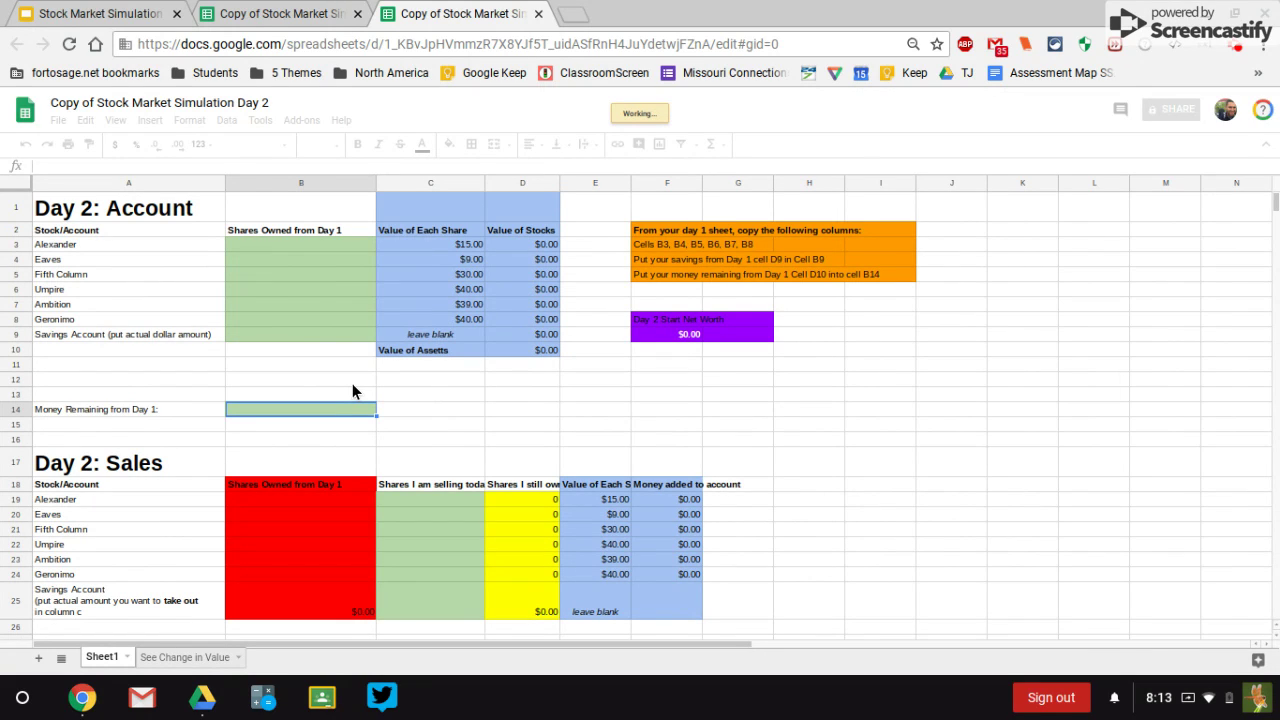
{"action": "type", "text": "698"}
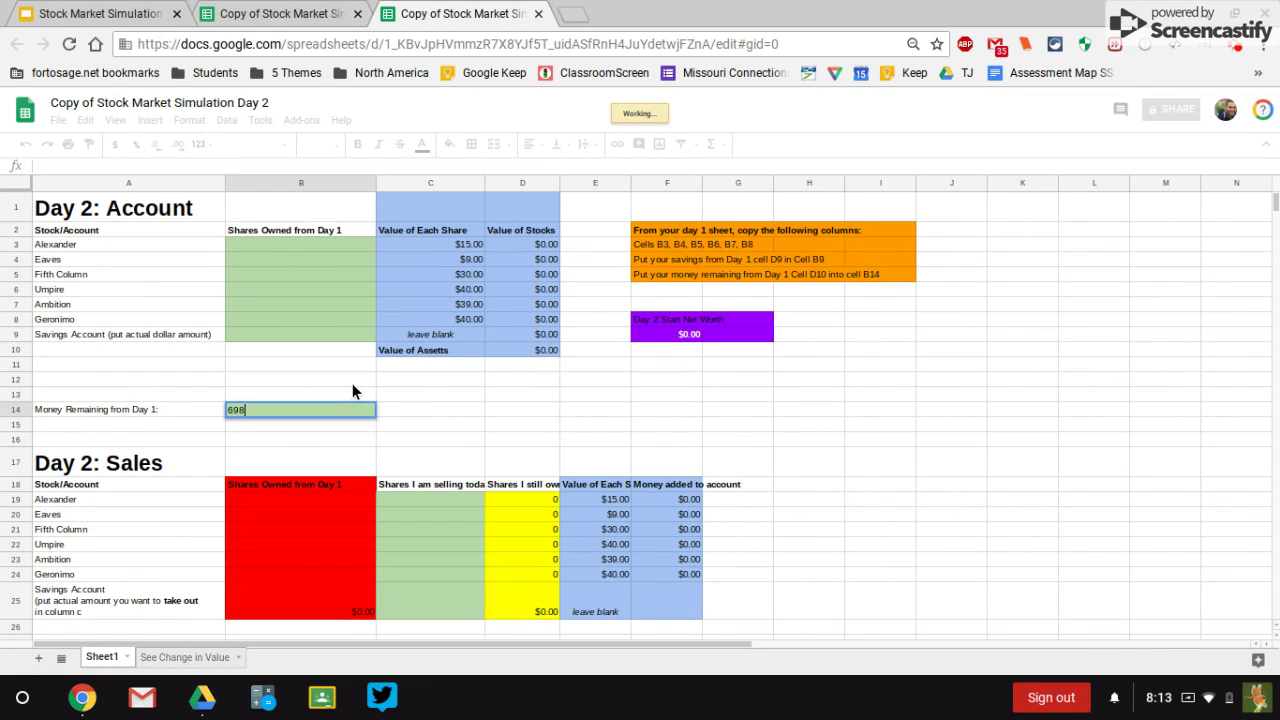
{"action": "key", "text": "Return"}
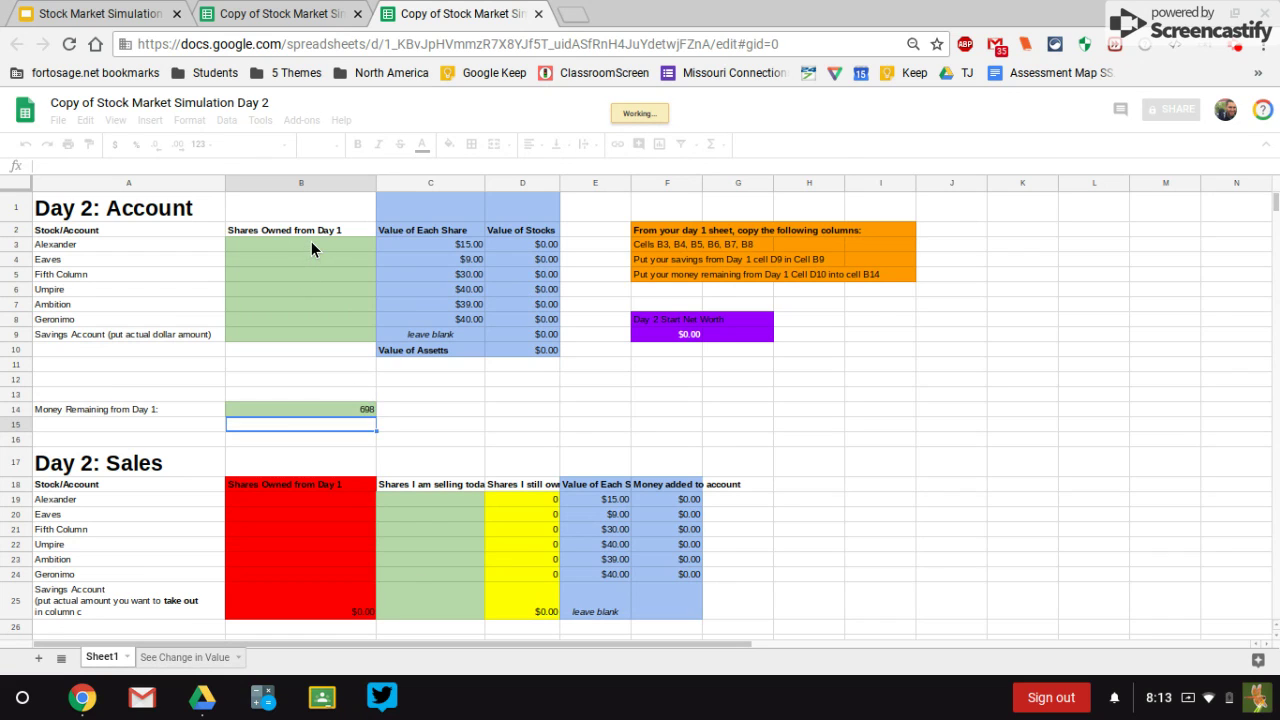
Step: Enter 1 share owned from Day 1 for each of the six stocks in cells B3 to B8 of the Day 2 copy
{"action": "left_click", "coordinate": [311, 246]}
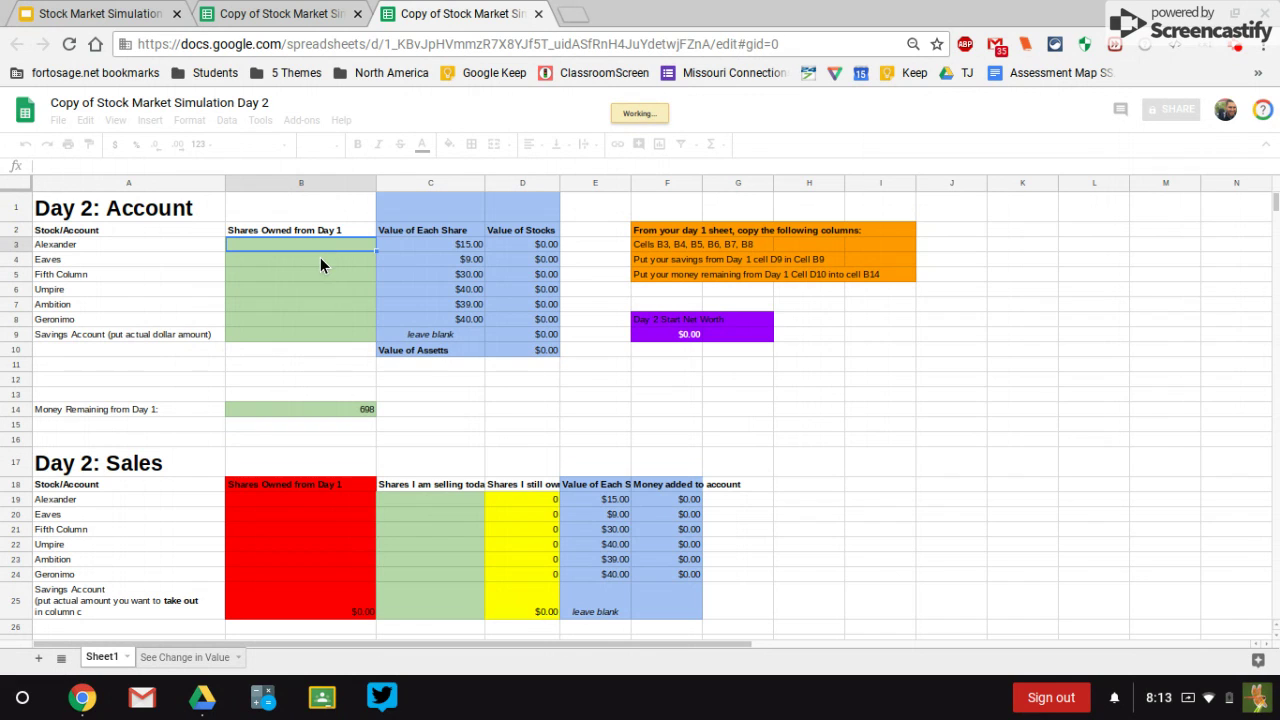
{"action": "type", "text": "1"}
{"action": "key", "text": "Return"}
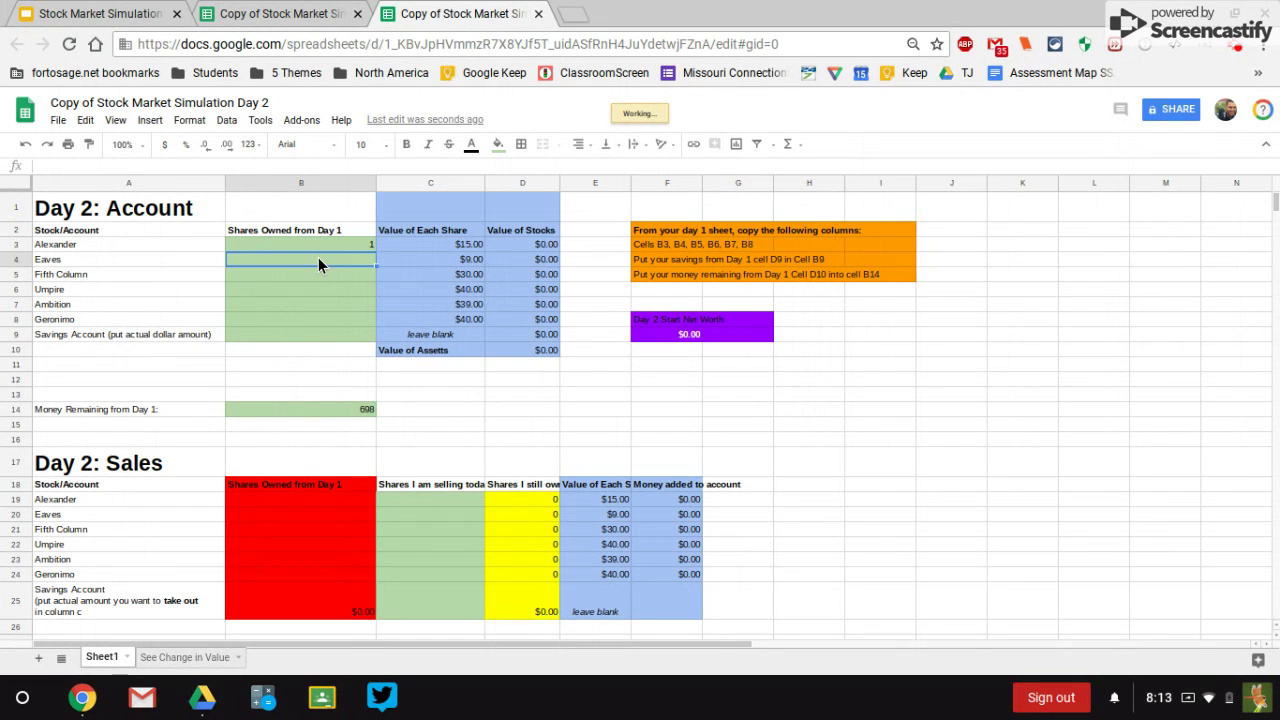
{"action": "type", "text": "1"}
{"action": "key", "text": "Return"}
{"action": "type", "text": "1"}
{"action": "key", "text": "Return"}
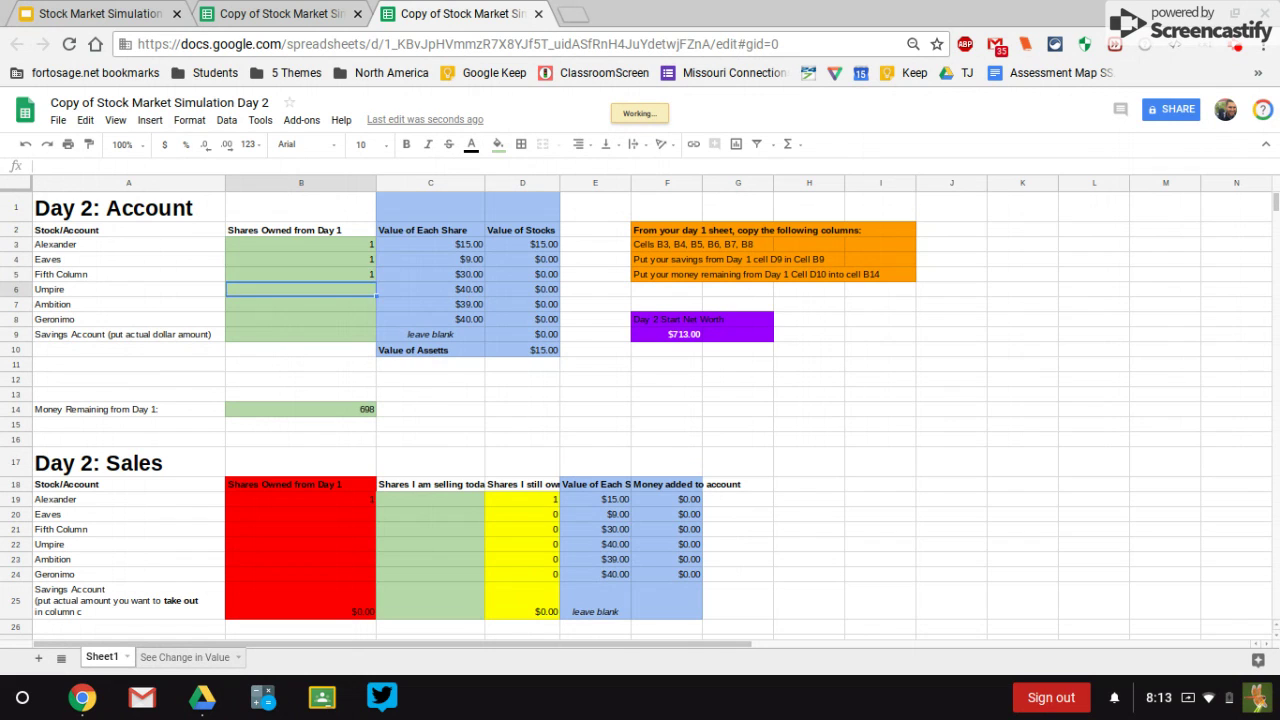
{"action": "type", "text": "1"}
{"action": "key", "text": "Return"}
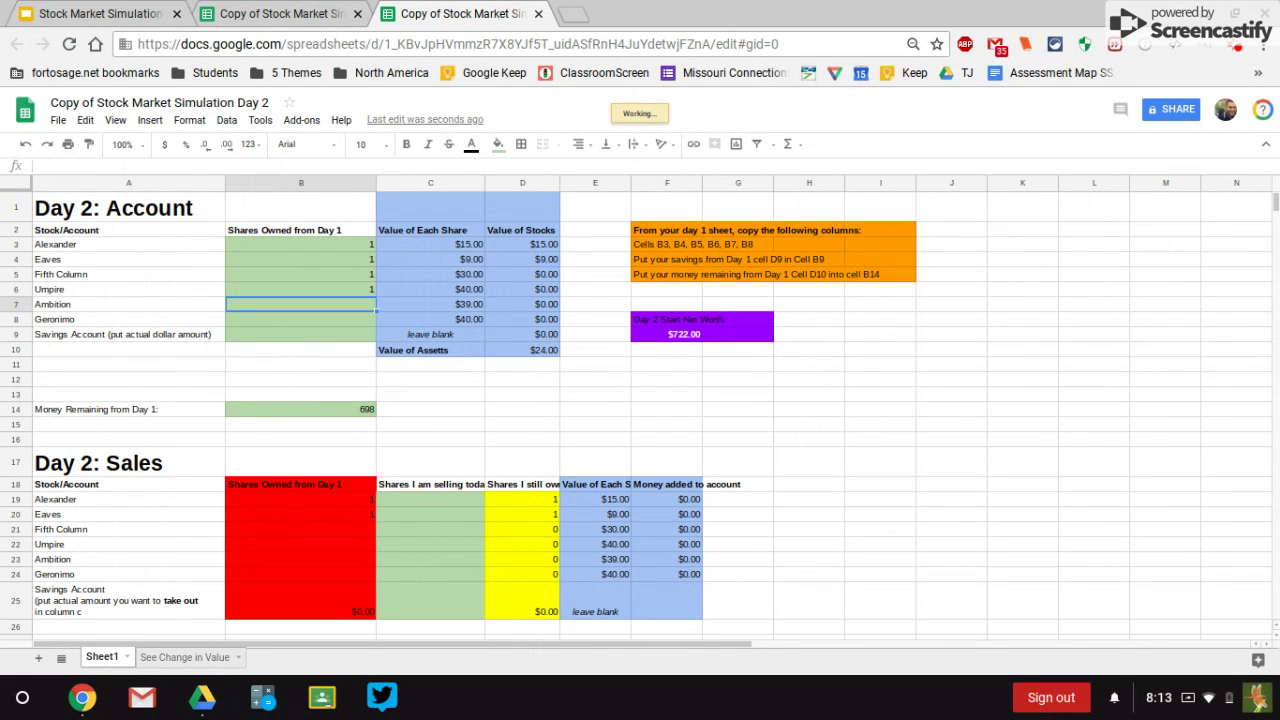
{"action": "type", "text": "1"}
{"action": "key", "text": "Return"}
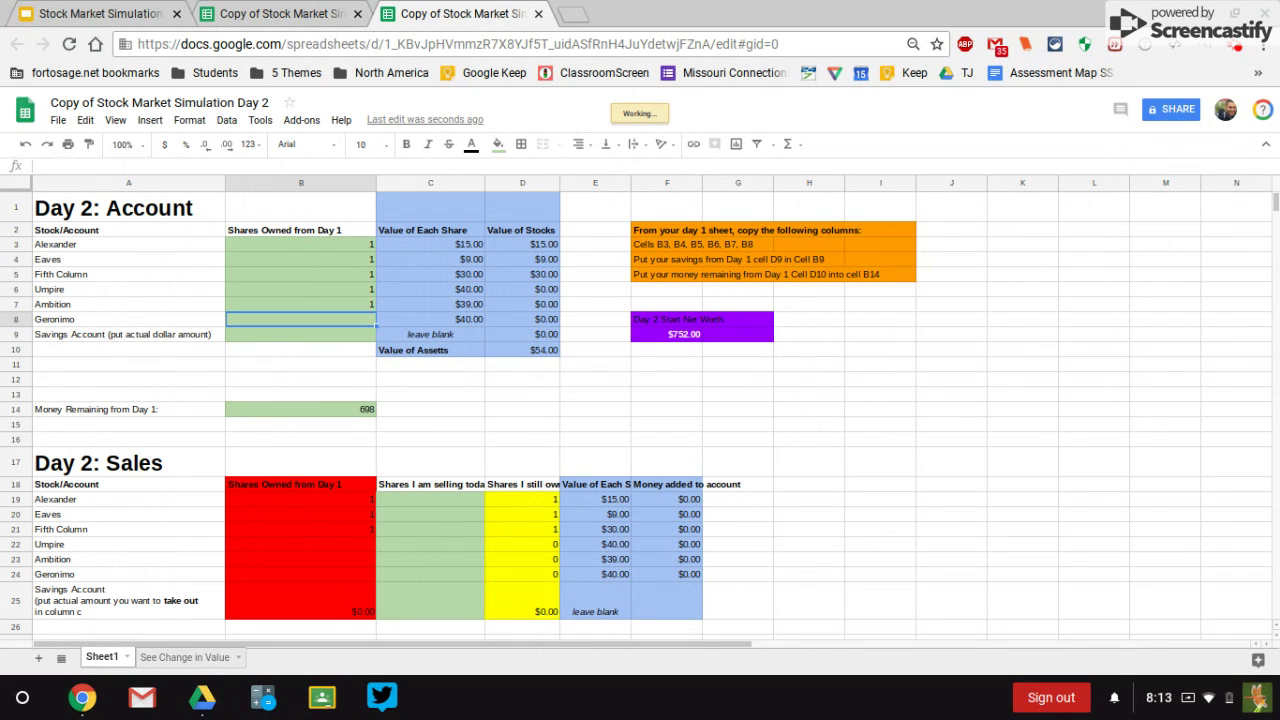
{"action": "type", "text": "1"}
{"action": "key", "text": "Return"}
Step: Put the Day 1 savings of 100 into the Savings Account in cell B9
{"action": "type", "text": "2"}
{"action": "type", "text": "00"}
{"action": "key", "text": "Return"}
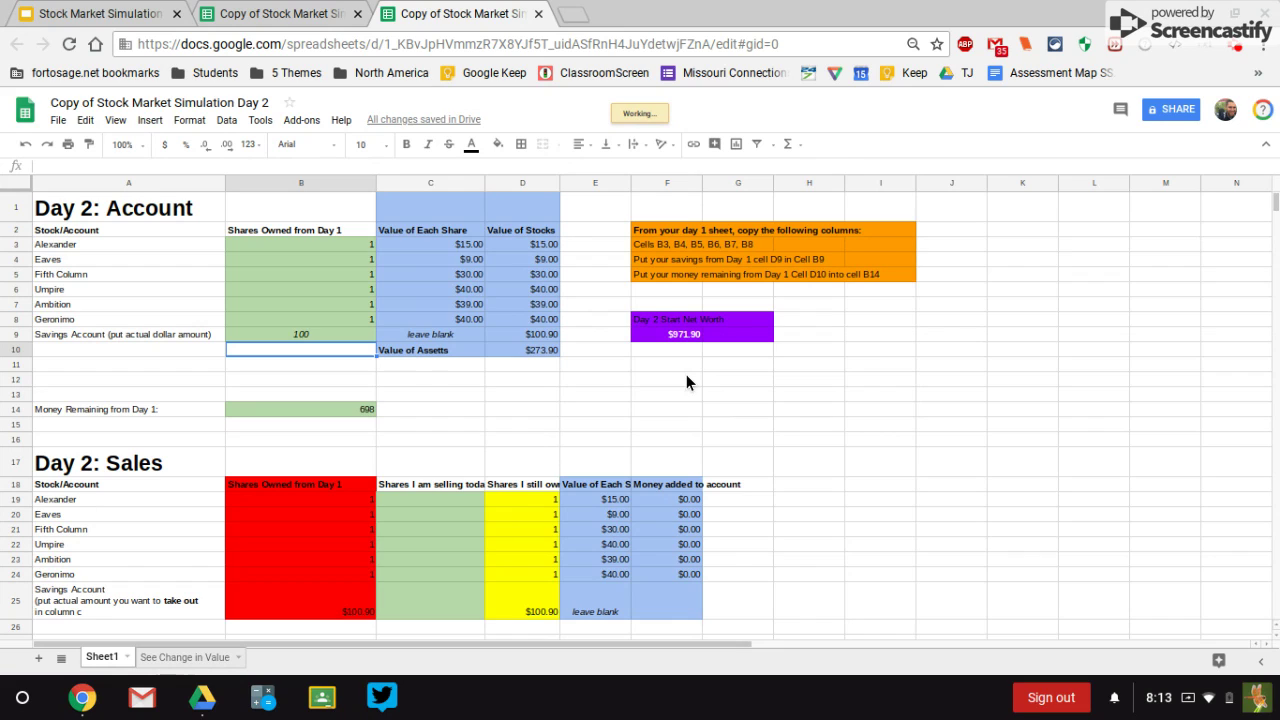
Step: Try selling 5 Alexander shares in cell C19 of the Day 2 Sales table
{"action": "scroll", "coordinate": [686, 374], "scroll_direction": "down", "scroll_amount": 2}
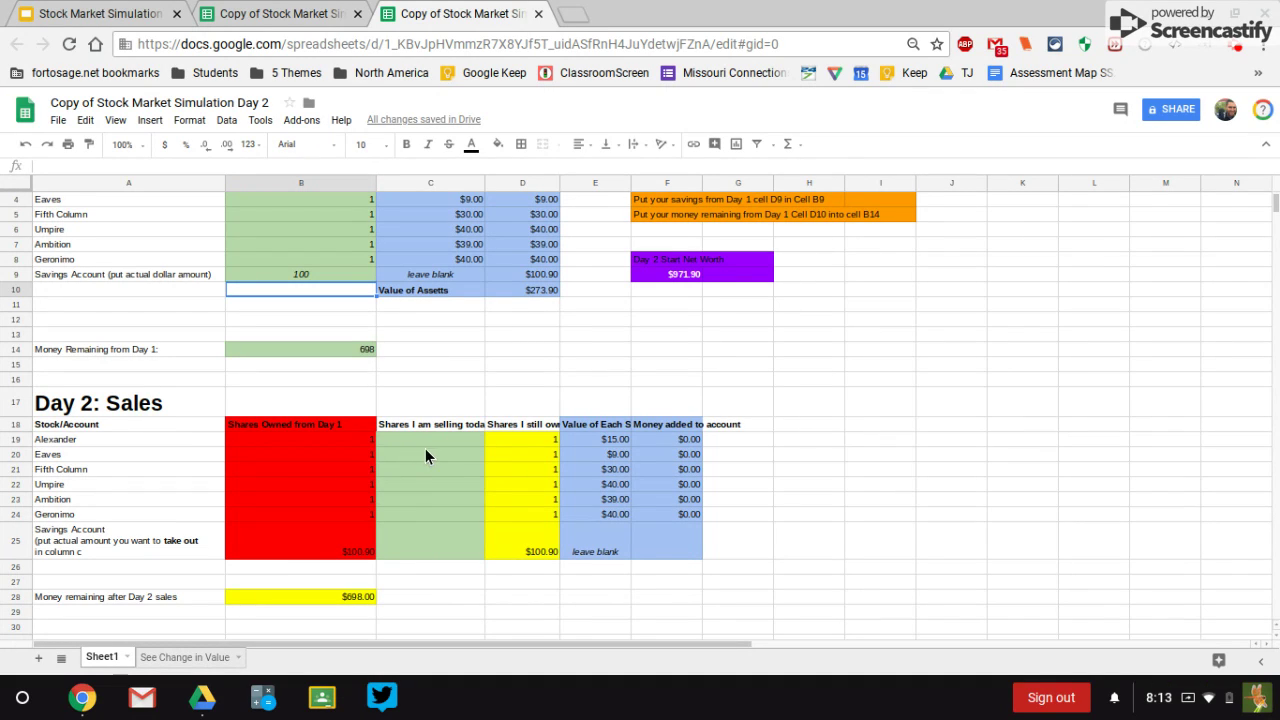
{"action": "scroll", "coordinate": [525, 496], "scroll_direction": "down", "scroll_amount": 1}
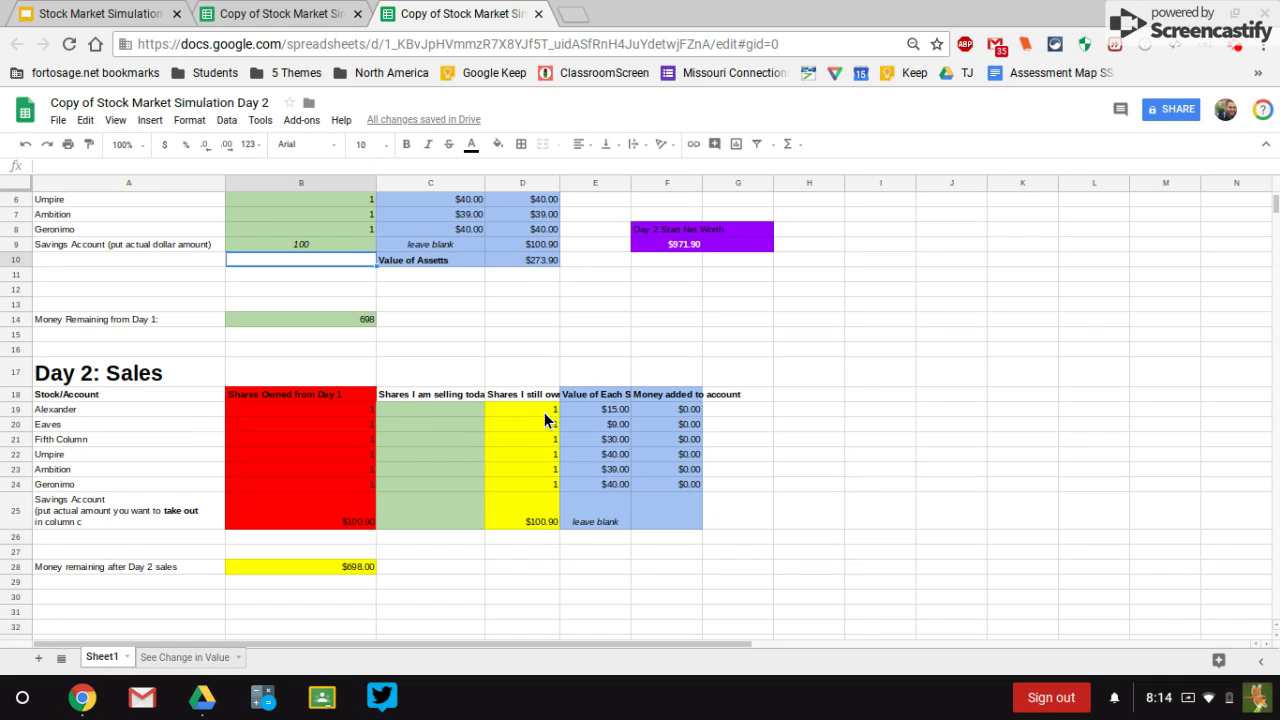
{"action": "left_click", "coordinate": [436, 410]}
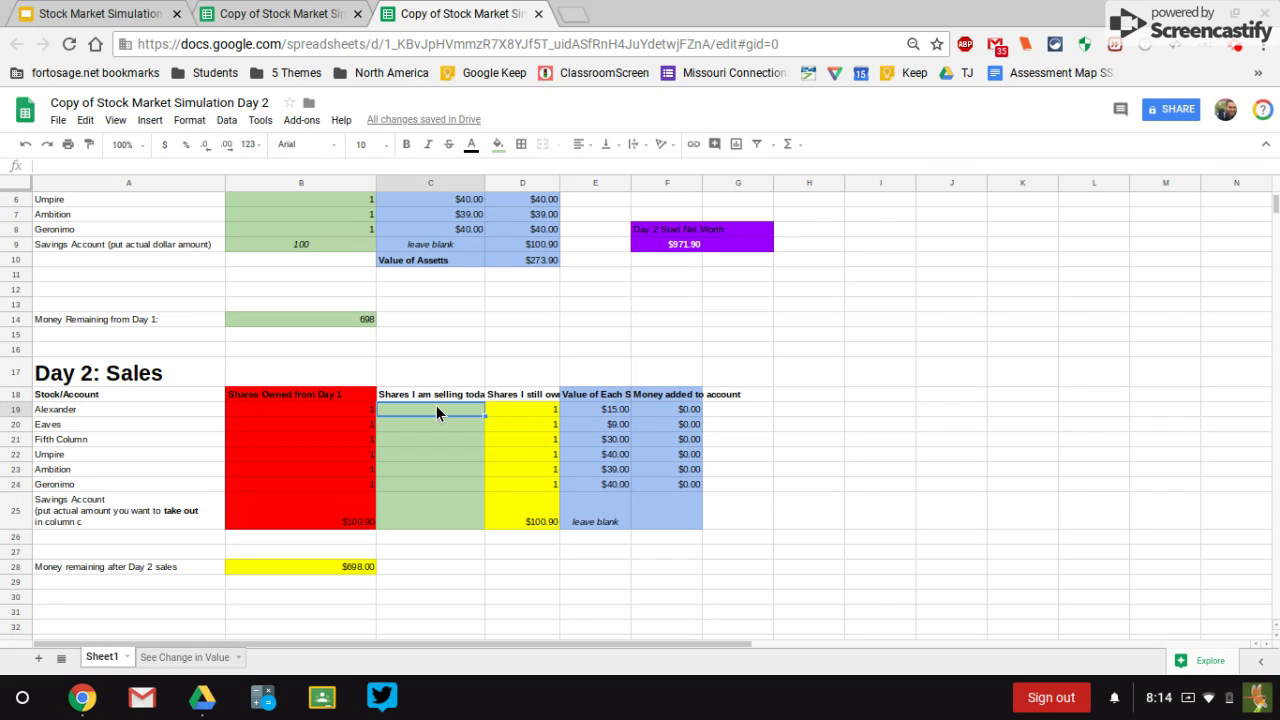
{"action": "type", "text": "5"}
{"action": "key", "text": "Return"}
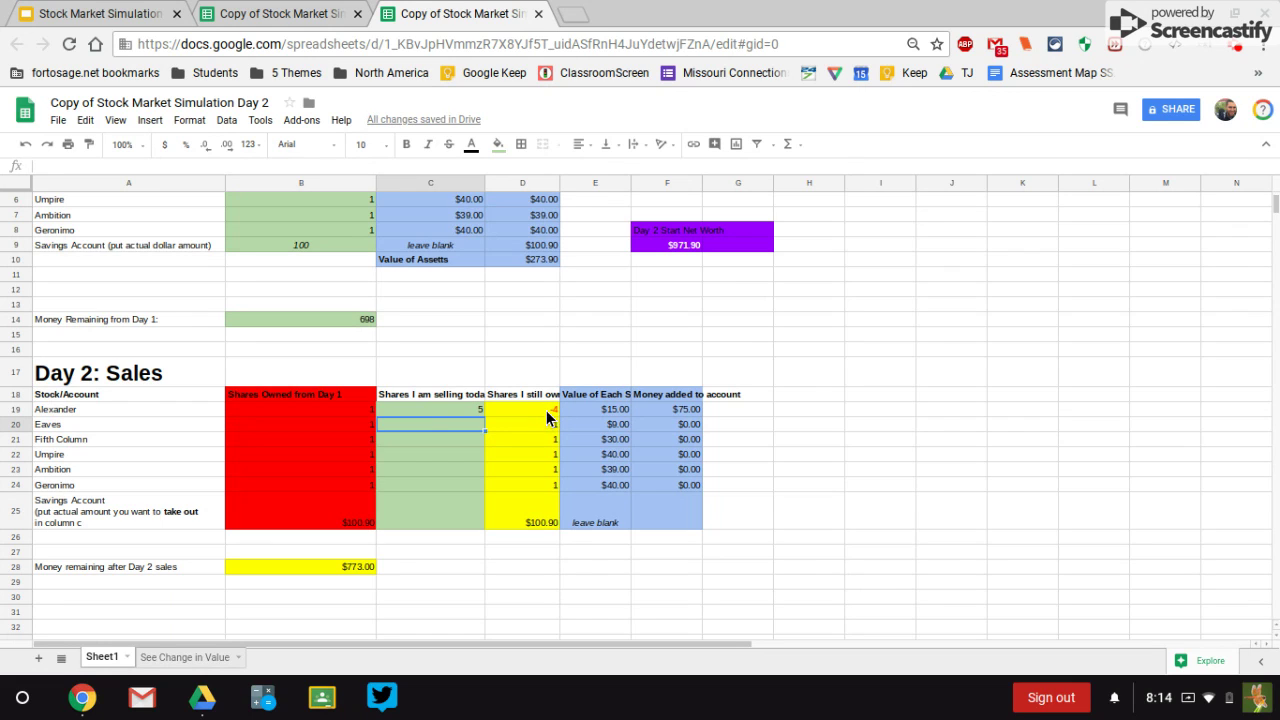
Step: Set the shares being sold in the Day 2 Sales table to 1 for Alexander, 0 for Eaves and 1 for Umpire
{"action": "left_click", "coordinate": [437, 412]}
{"action": "type", "text": "1"}
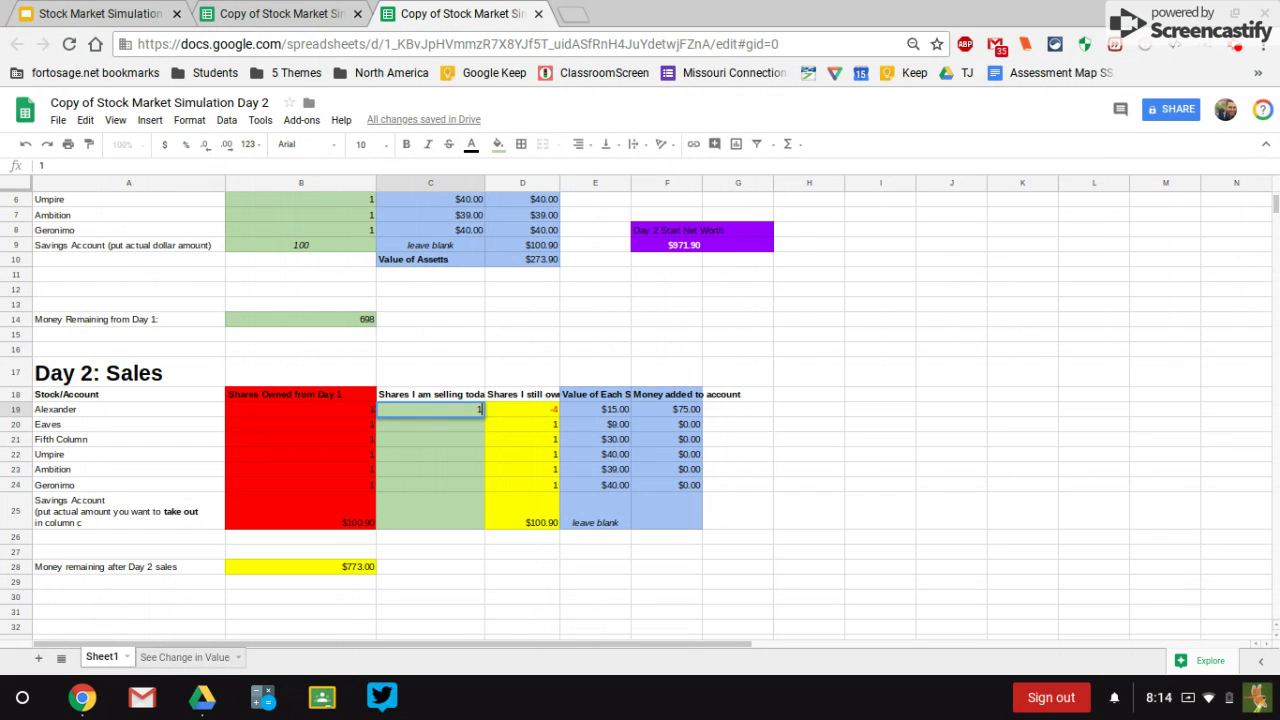
{"action": "key", "text": "Return"}
{"action": "type", "text": "0"}
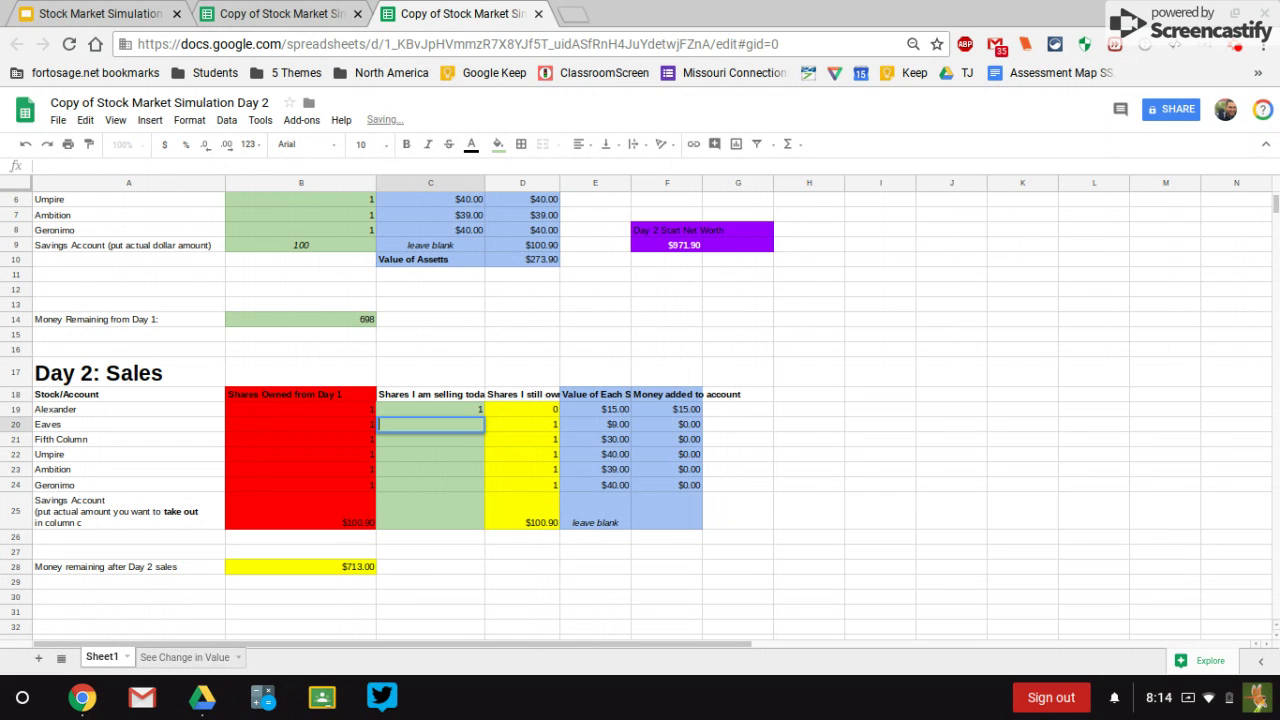
{"action": "key", "text": "Return"}
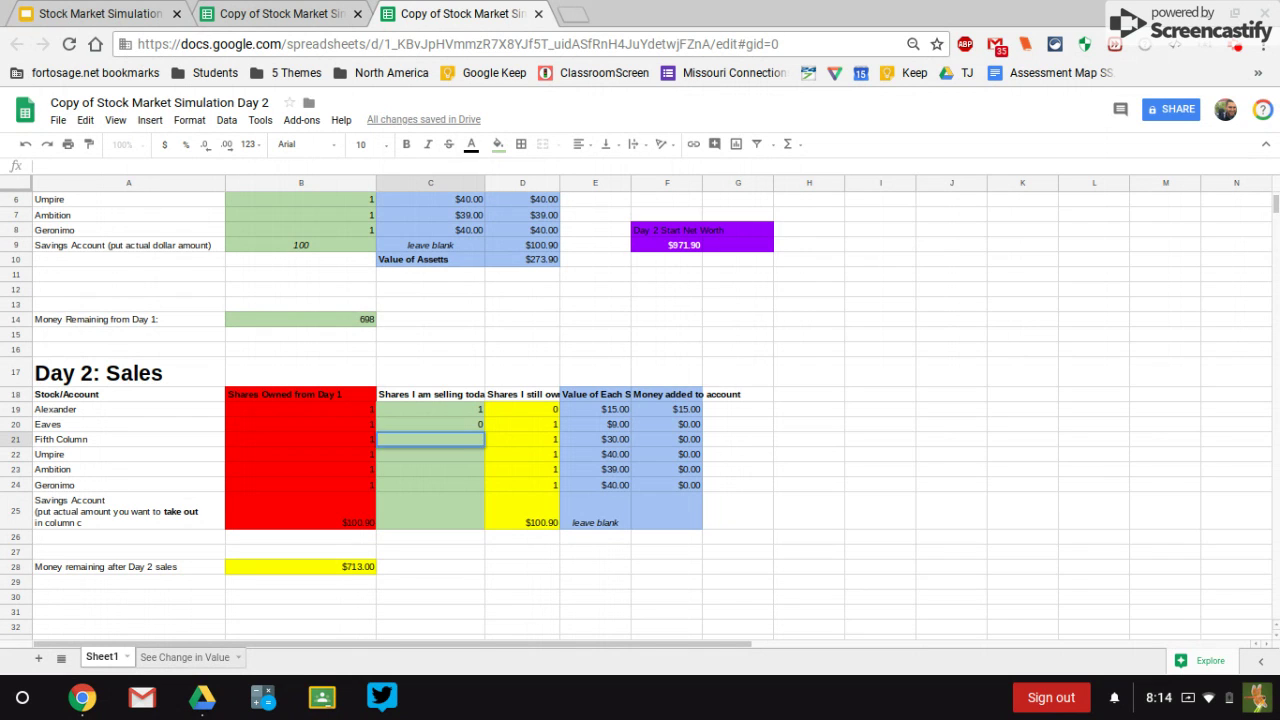
{"action": "left_click", "coordinate": [430, 454]}
{"action": "type", "text": "1"}
{"action": "key", "text": "Return"}
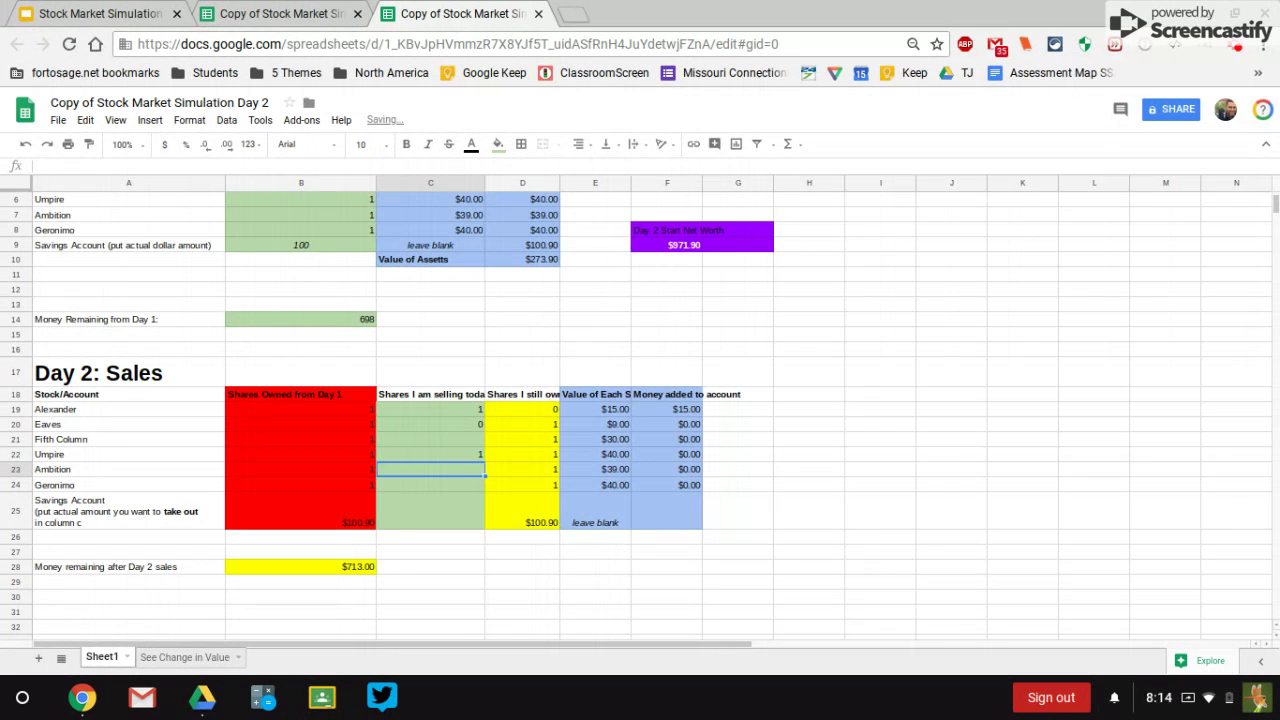
{"action": "left_click", "coordinate": [571, 563]}
Step: Take 50 out of the Savings Account in cell C25 of the Day 2 Sales table
{"action": "scroll", "coordinate": [293, 490], "scroll_direction": "down", "scroll_amount": 2}
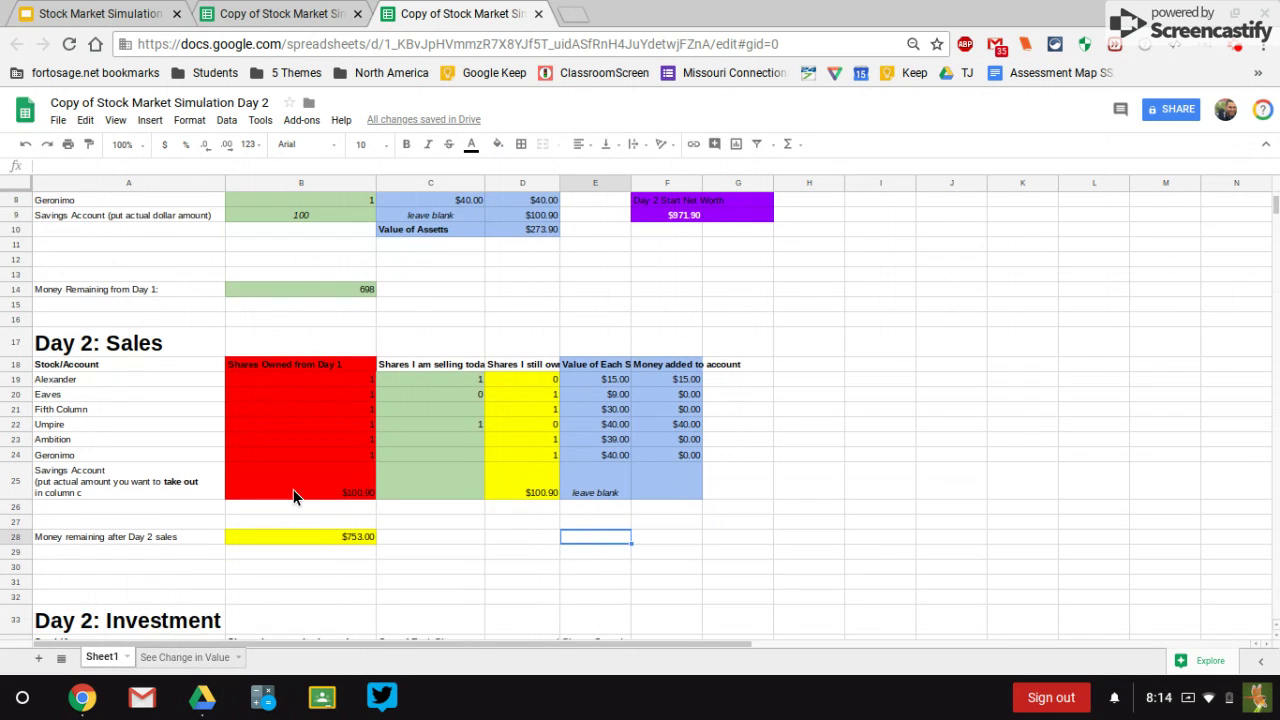
{"action": "left_click", "coordinate": [449, 421]}
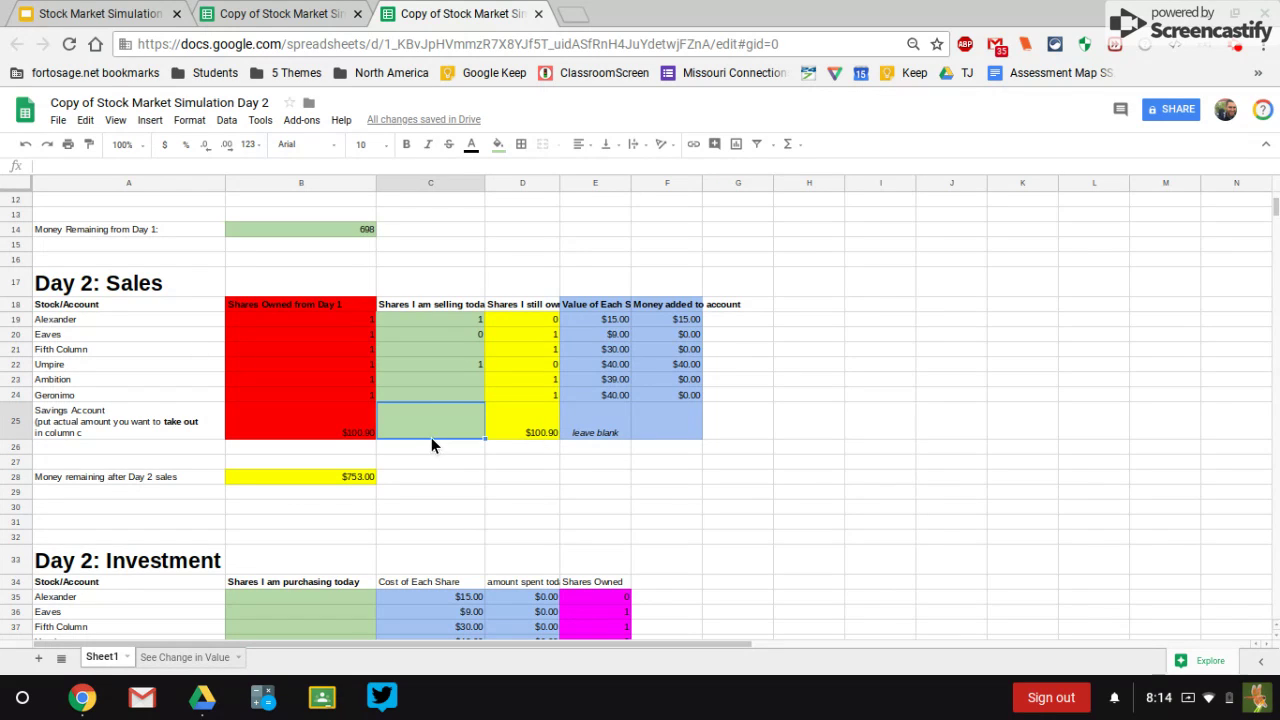
{"action": "type", "text": "50"}
{"action": "key", "text": "Return"}
Step: Enter a purchase of 7 shares for each of the six stocks in cells B35 to B40 of the Day 2 Investment table
{"action": "scroll", "coordinate": [608, 501], "scroll_direction": "down", "scroll_amount": 5}
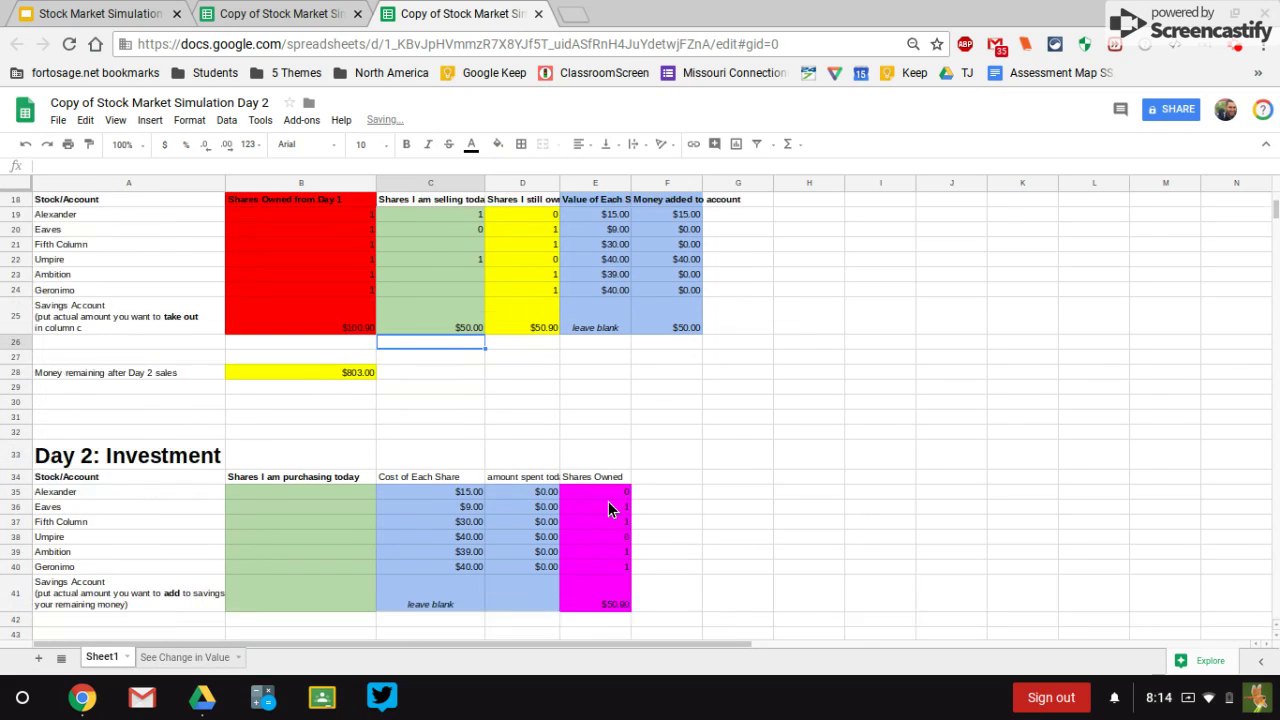
{"action": "scroll", "coordinate": [344, 456], "scroll_direction": "down", "scroll_amount": 2}
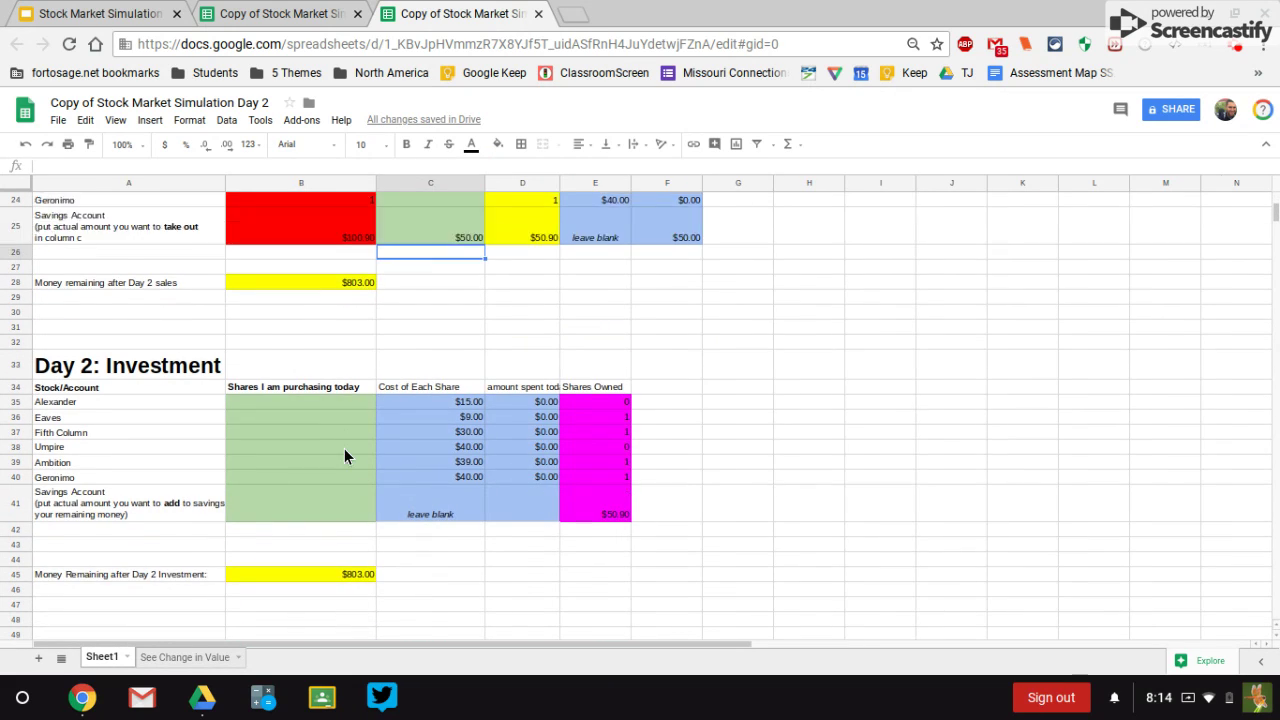
{"action": "left_click", "coordinate": [322, 331]}
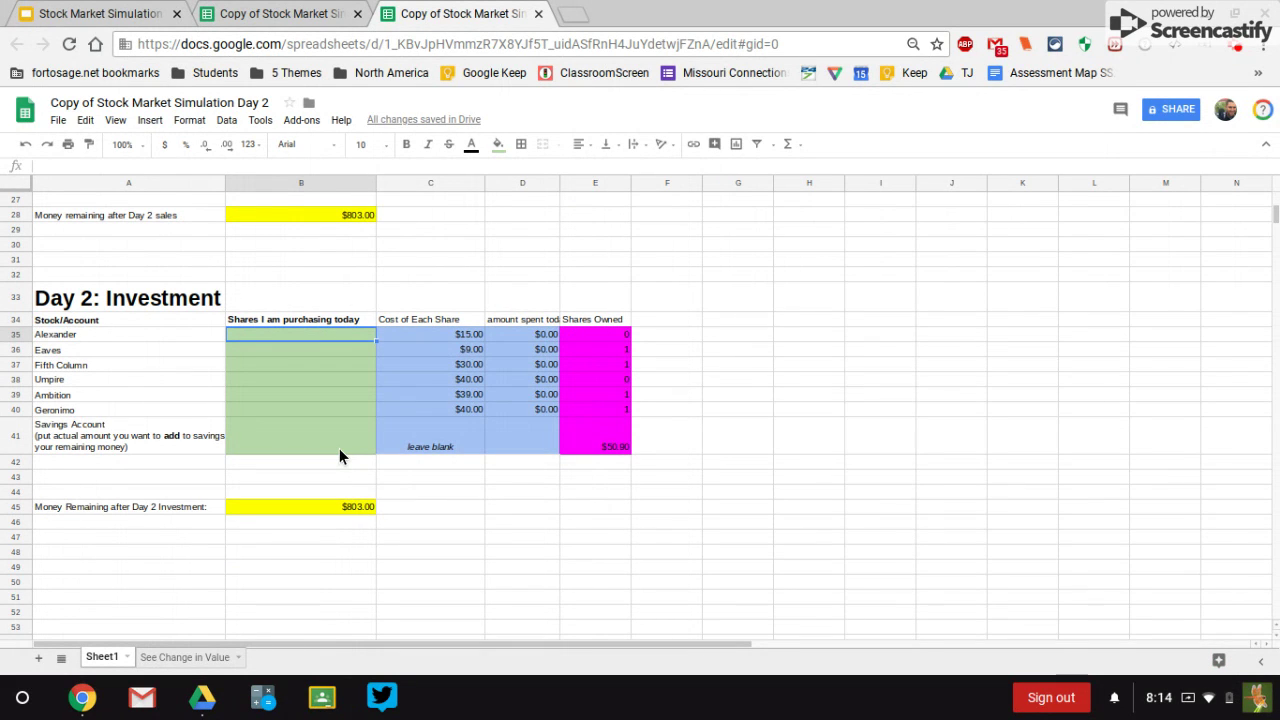
{"action": "type", "text": "7"}
{"action": "key", "text": "Return"}
{"action": "type", "text": "7"}
{"action": "key", "text": "Return"}
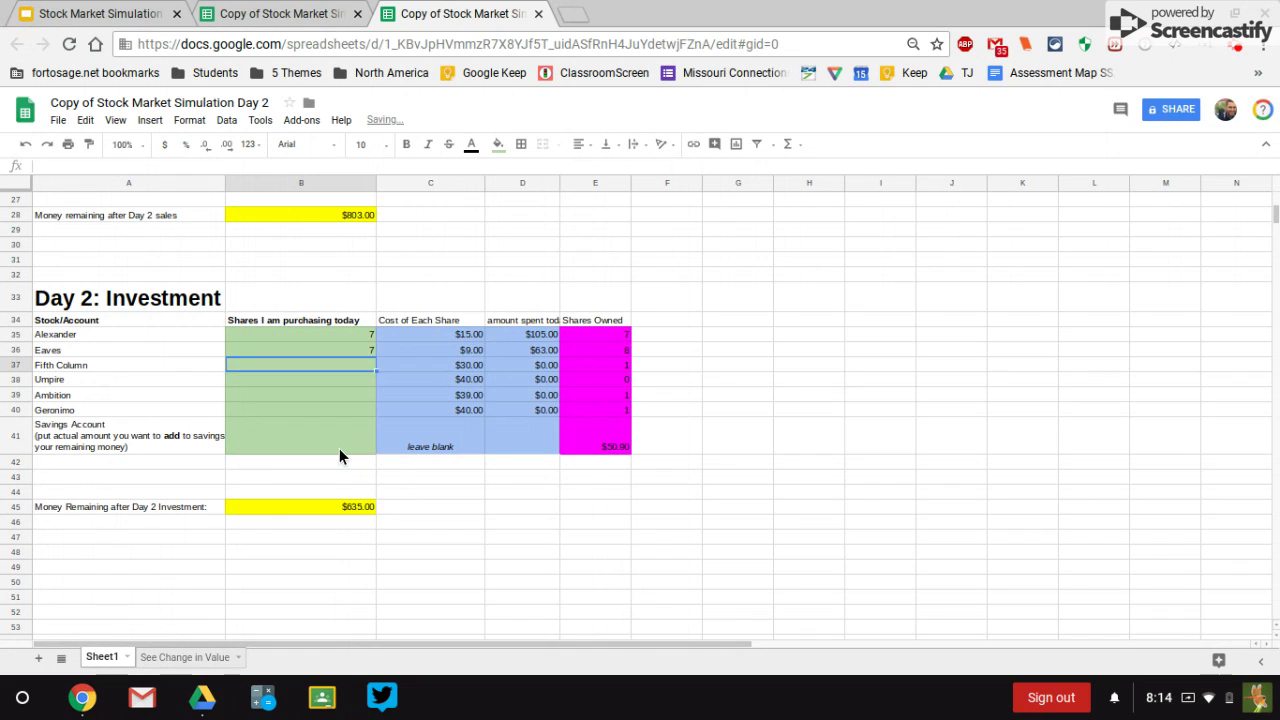
{"action": "type", "text": "7"}
{"action": "key", "text": "Return"}
{"action": "type", "text": "7"}
{"action": "key", "text": "Return"}
{"action": "type", "text": "7"}
{"action": "key", "text": "Return"}
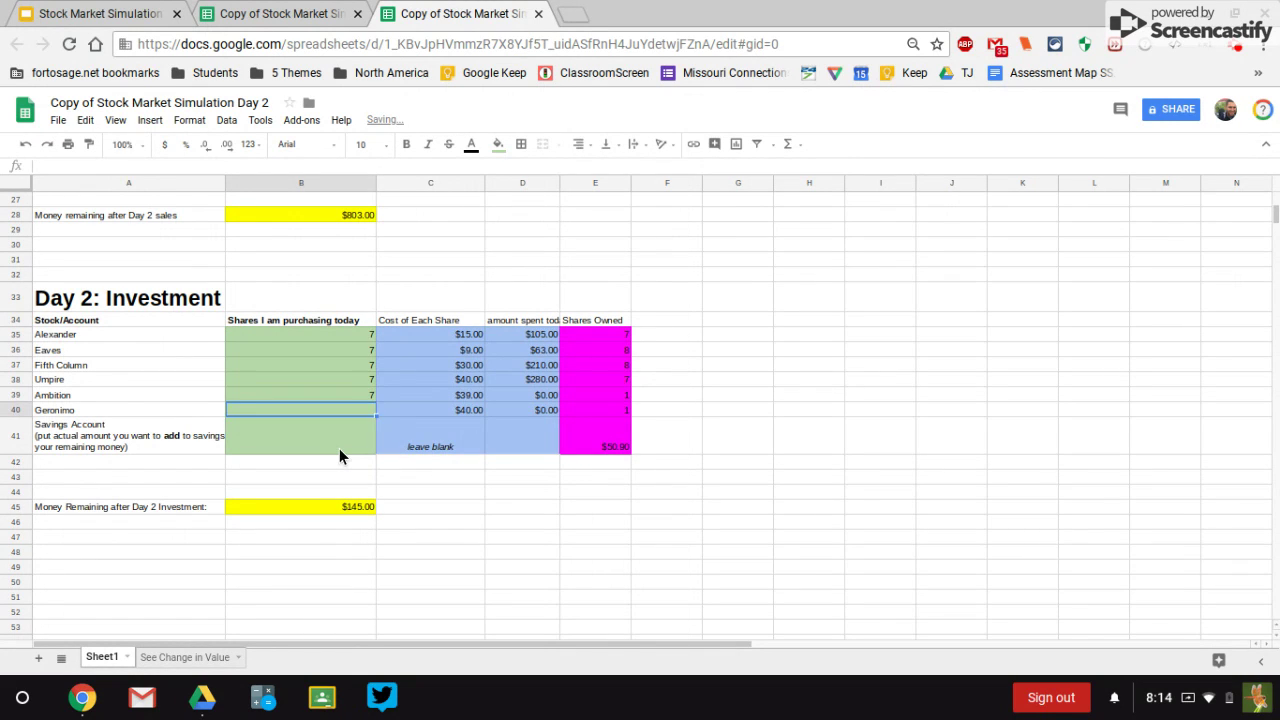
{"action": "type", "text": "7"}
{"action": "key", "text": "Return"}
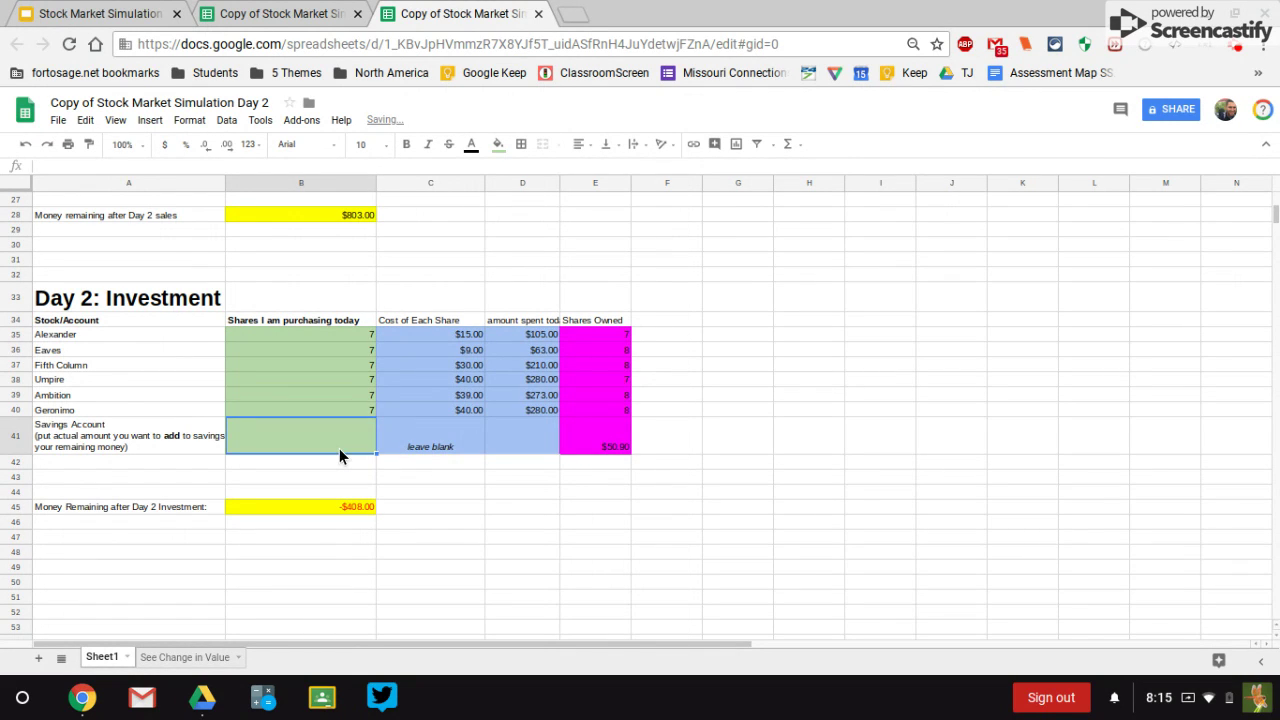
Step: Reduce the shares being purchased to 3 each for Geronimo, Ambition and Umpire in the Day 2 Investment table
{"action": "key", "text": "Up"}
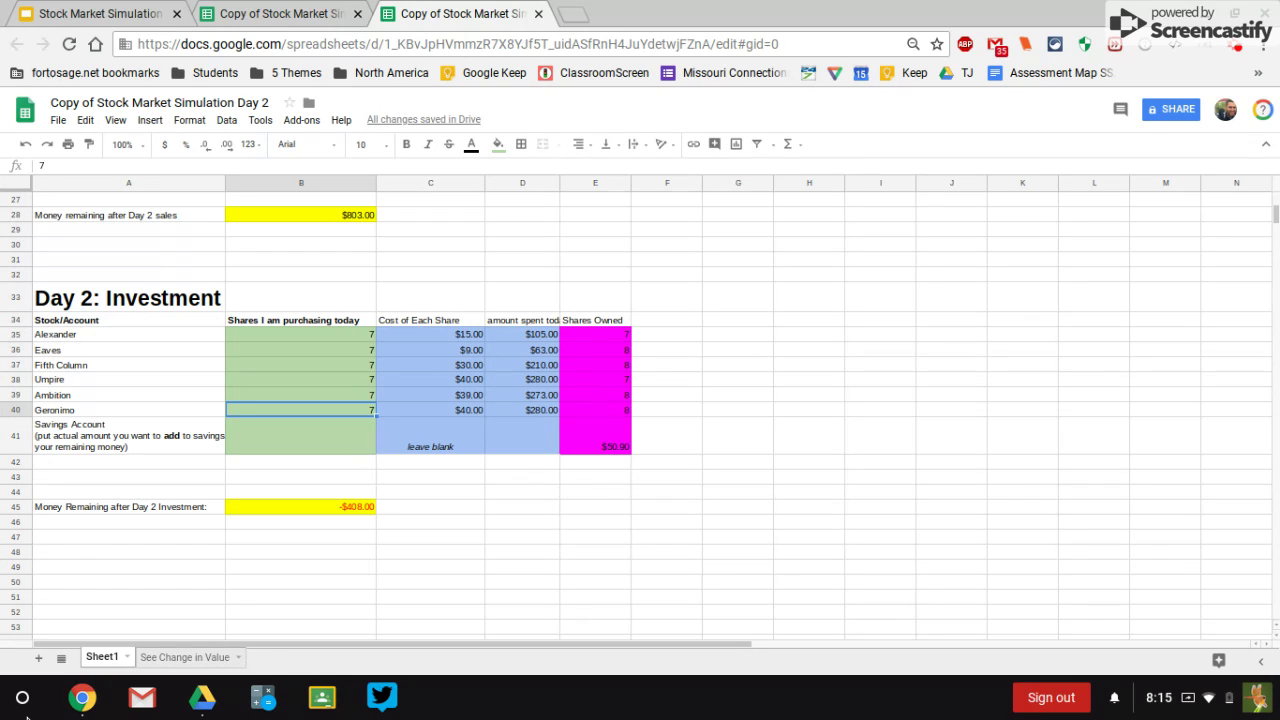
{"action": "type", "text": "3"}
{"action": "key", "text": "Return"}
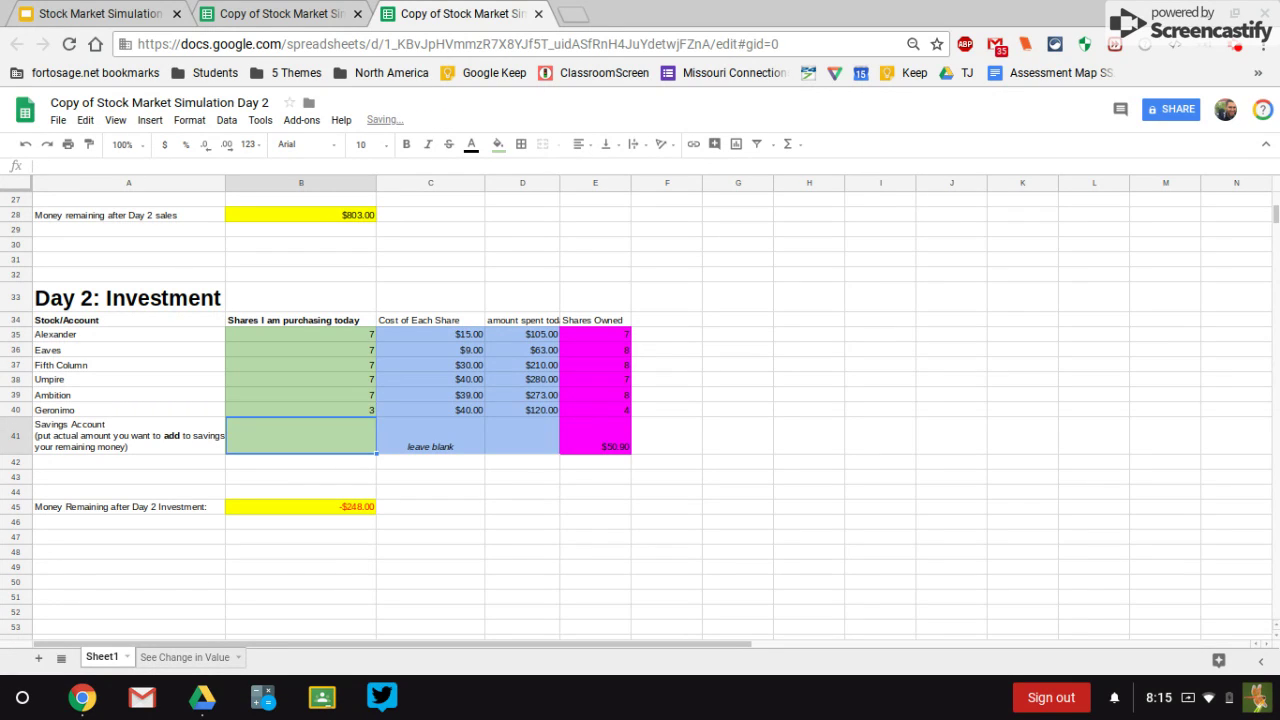
{"action": "key", "text": "Up"}
{"action": "key", "text": "Up"}
{"action": "type", "text": "3"}
{"action": "key", "text": "Return"}
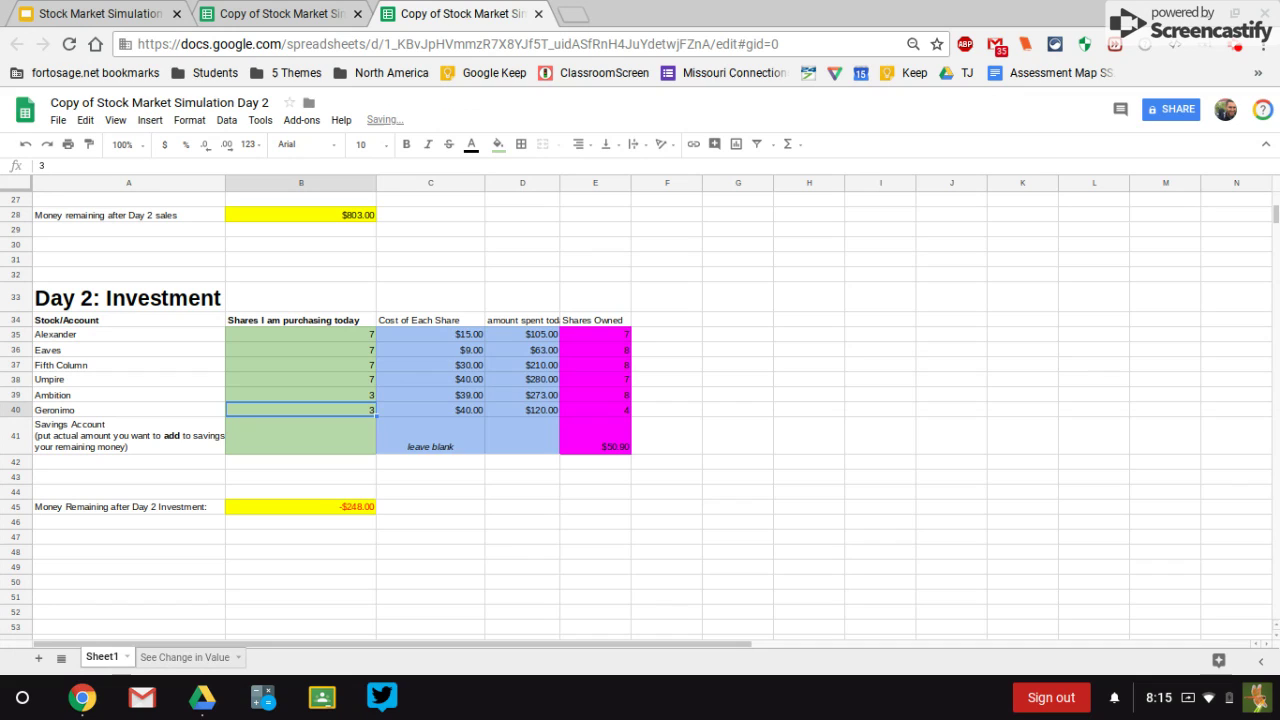
{"action": "key", "text": "Up"}
{"action": "key", "text": "Up"}
{"action": "type", "text": "3"}
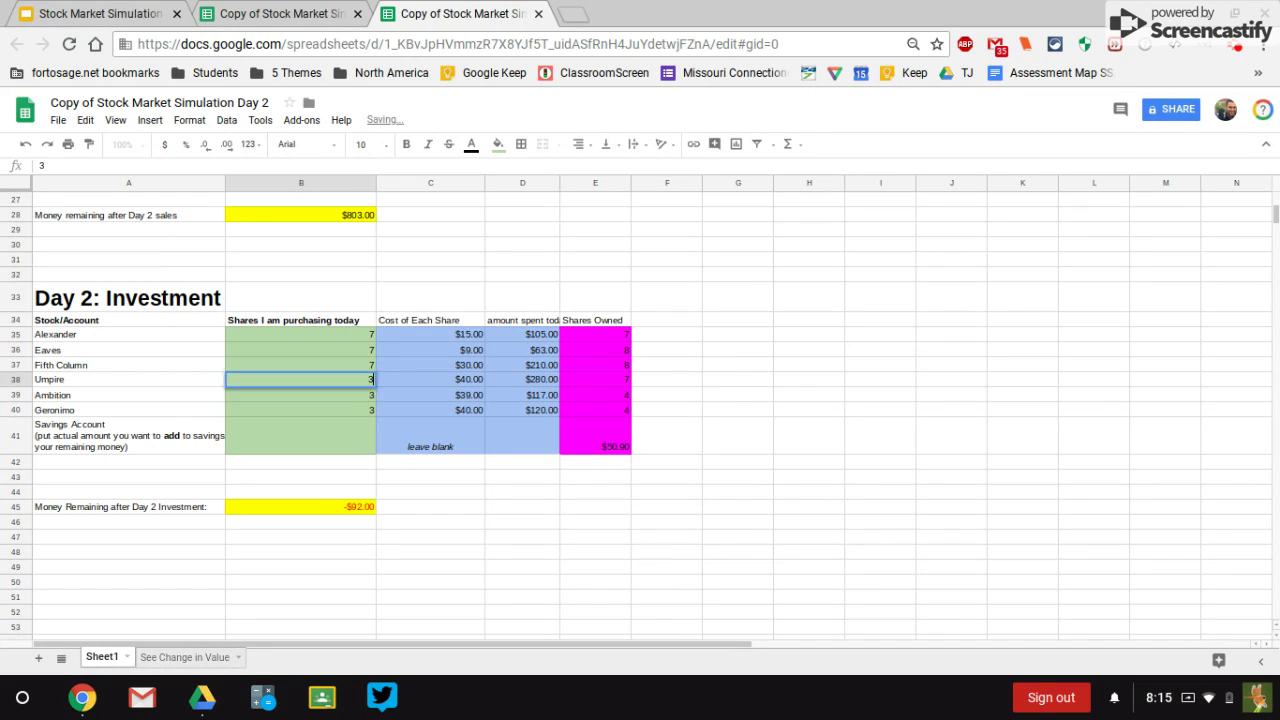
{"action": "key", "text": "Return"}
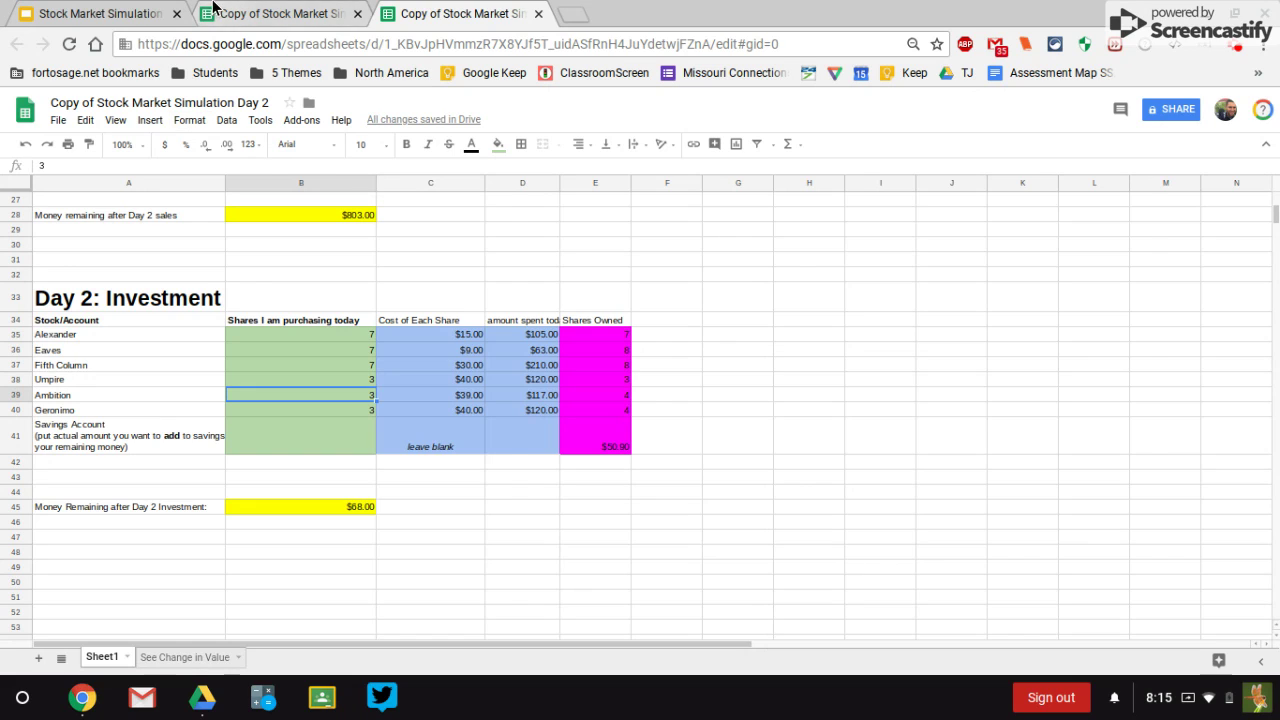
Step: Return to the directions presentation and review the Step 6 and Step 7 slides
{"action": "left_click", "coordinate": [255, 13]}
{"action": "left_click", "coordinate": [100, 13]}
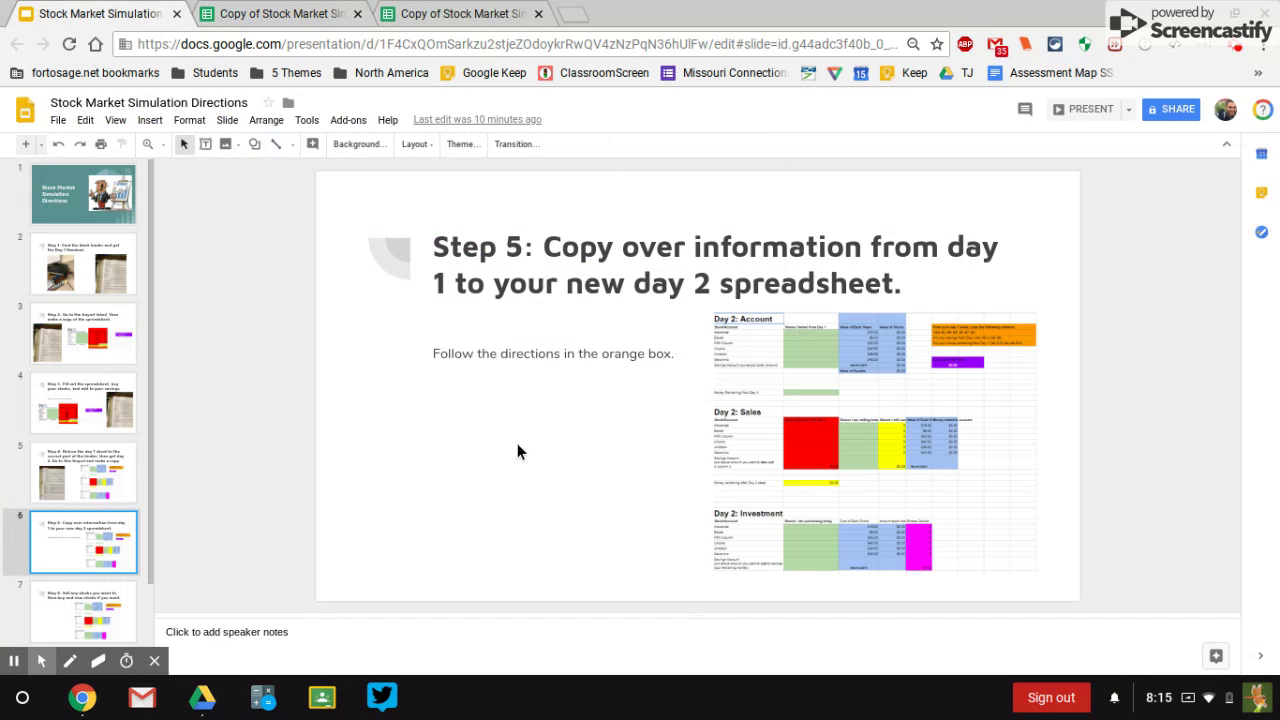
{"action": "left_click", "coordinate": [65, 610]}
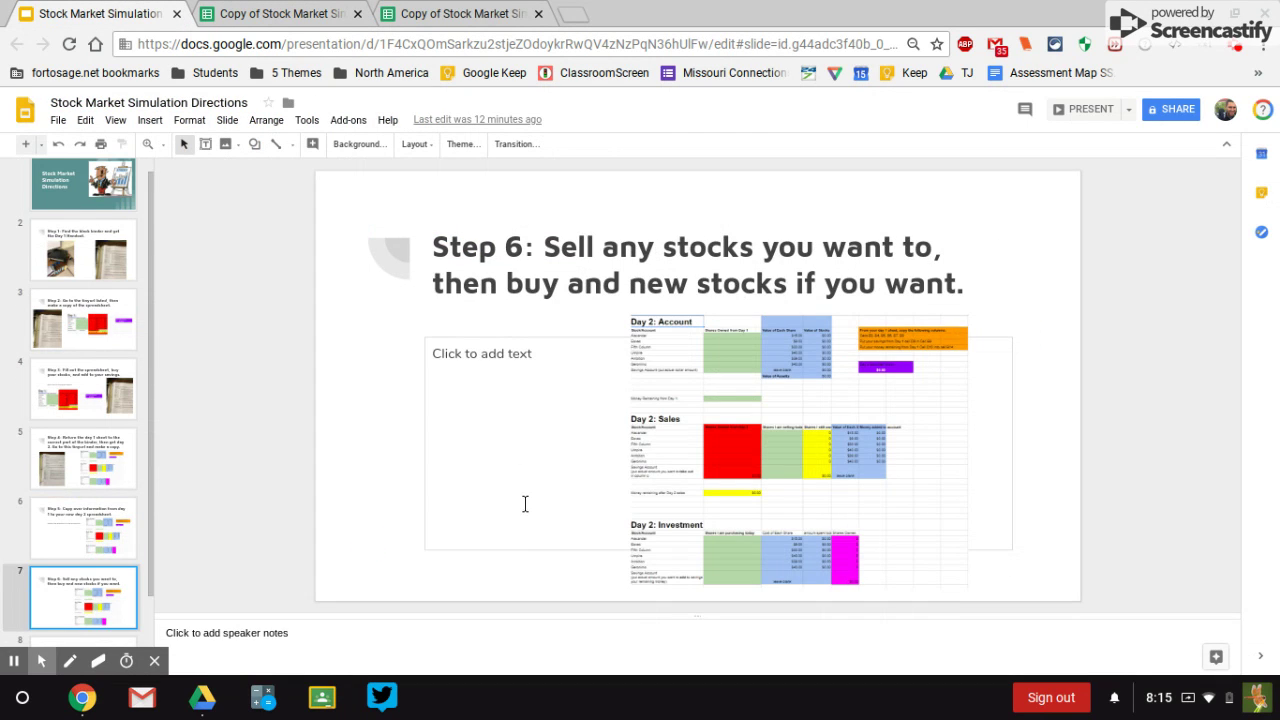
{"action": "scroll", "coordinate": [242, 460], "scroll_direction": "down", "scroll_amount": 2}
{"action": "left_click", "coordinate": [53, 531]}
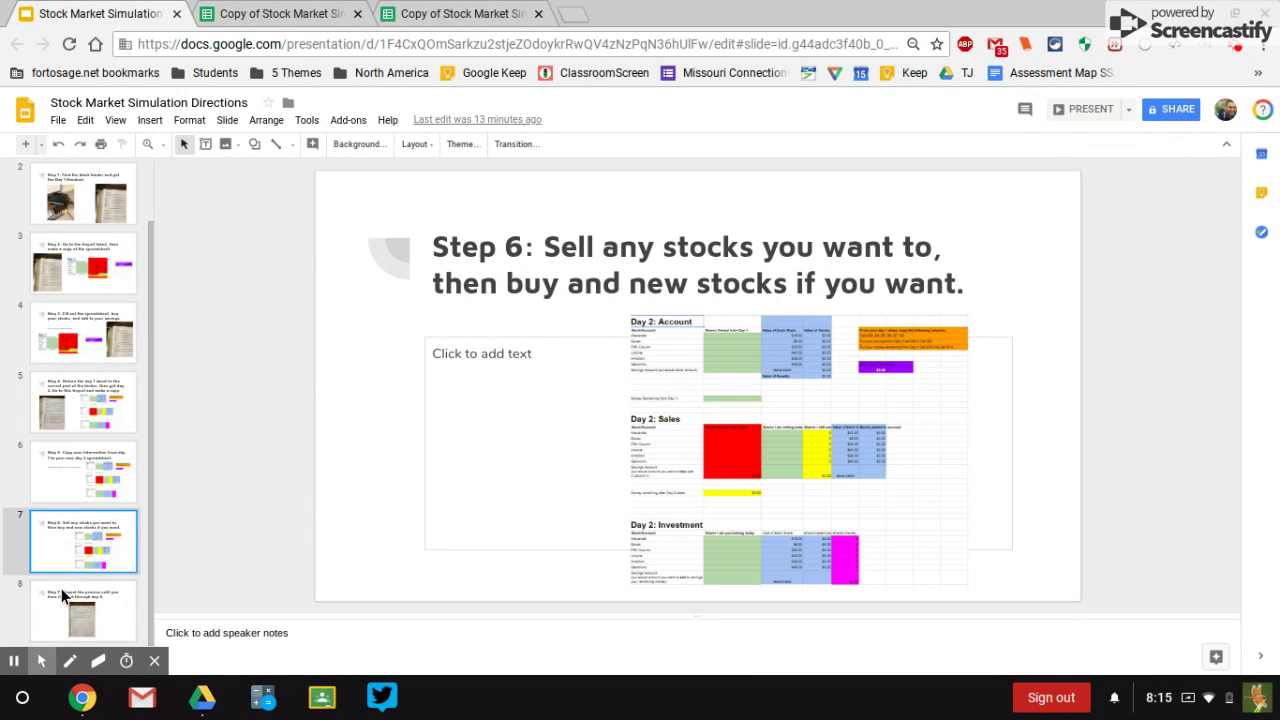
{"action": "left_click", "coordinate": [82, 621]}
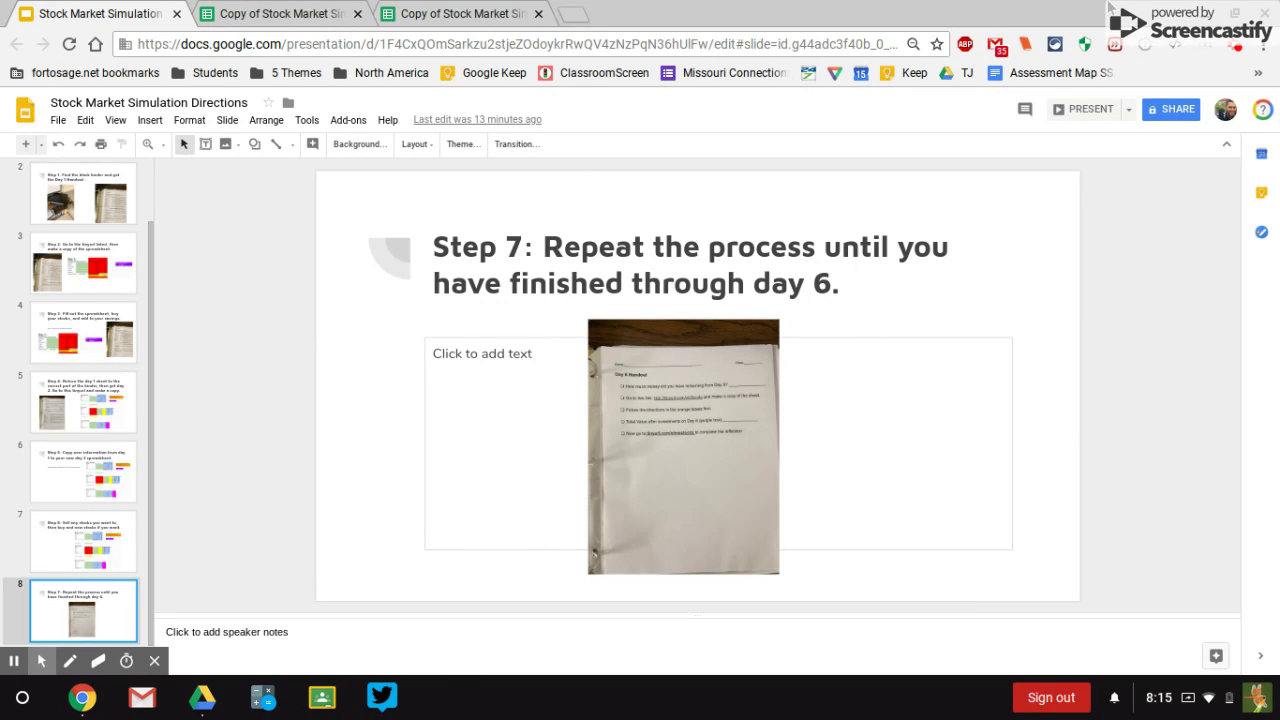
{"action": "left_click", "coordinate": [1233, 49]}
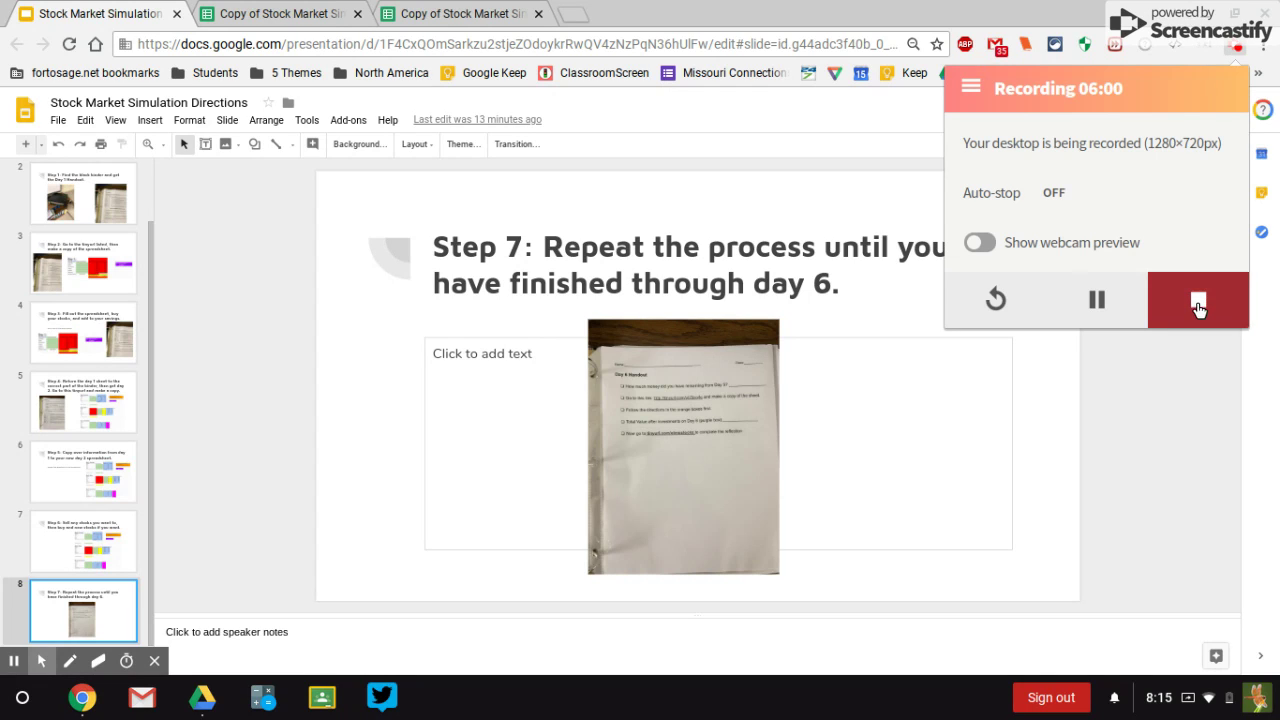